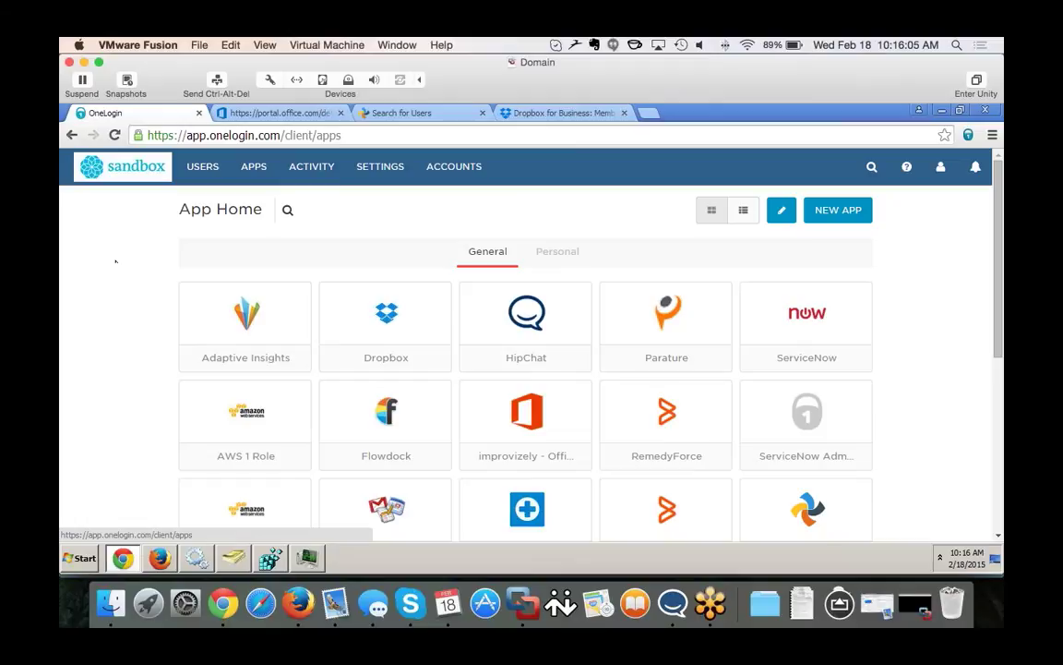
Check the Office 365, Syncplicity and Dropbox user lists, then return to OneLogin.
{"action": "left_click", "coordinate": [229, 115]}
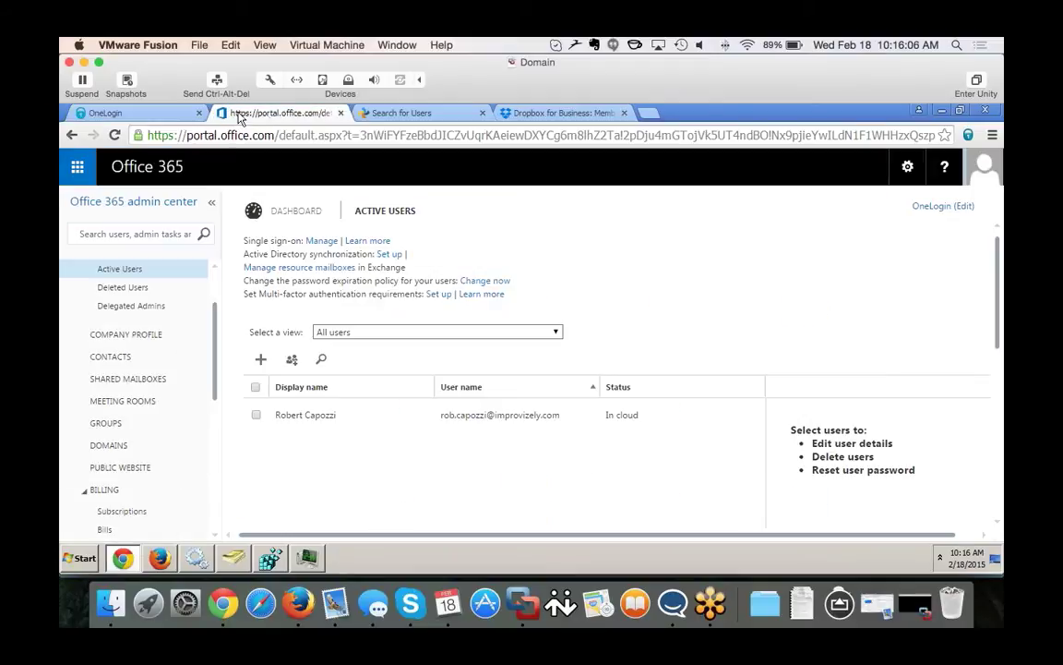
{"action": "left_click", "coordinate": [427, 112]}
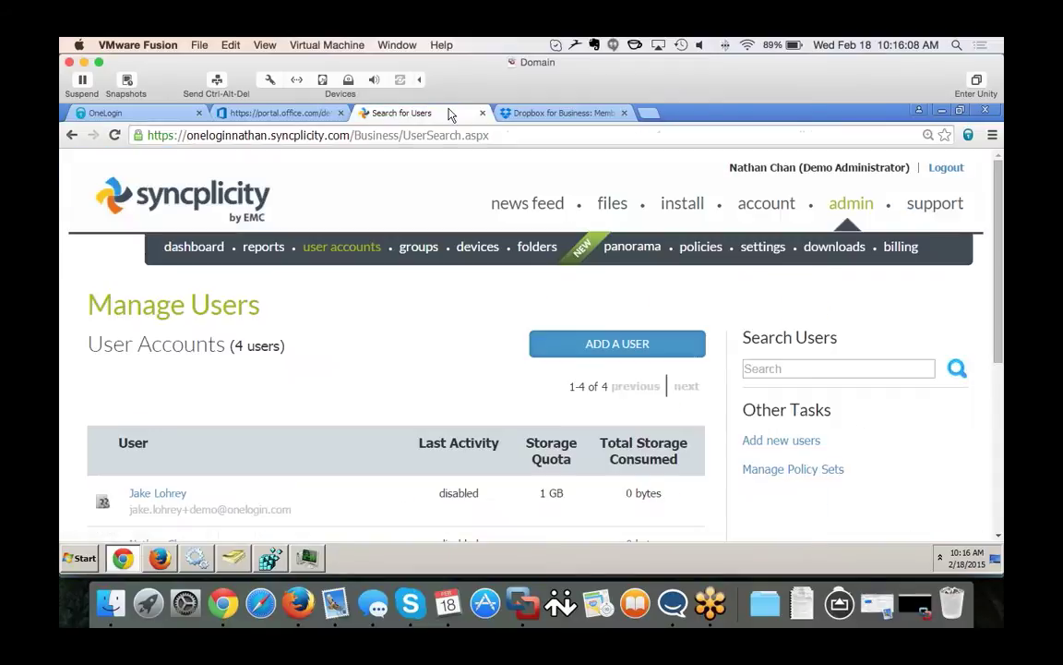
{"action": "left_click", "coordinate": [539, 113]}
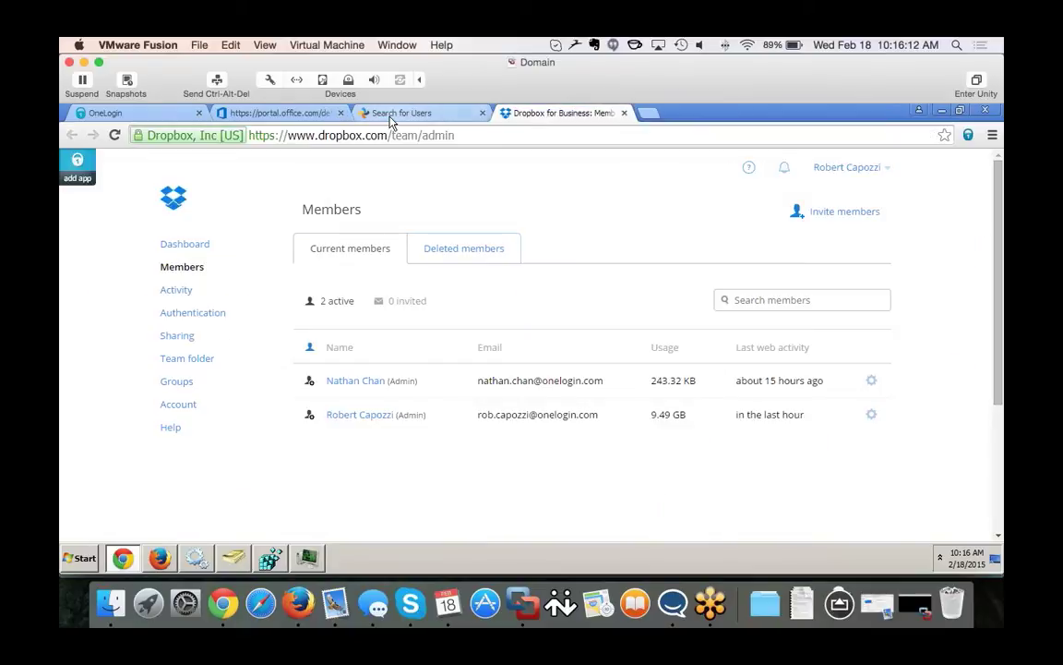
{"action": "left_click", "coordinate": [139, 114]}
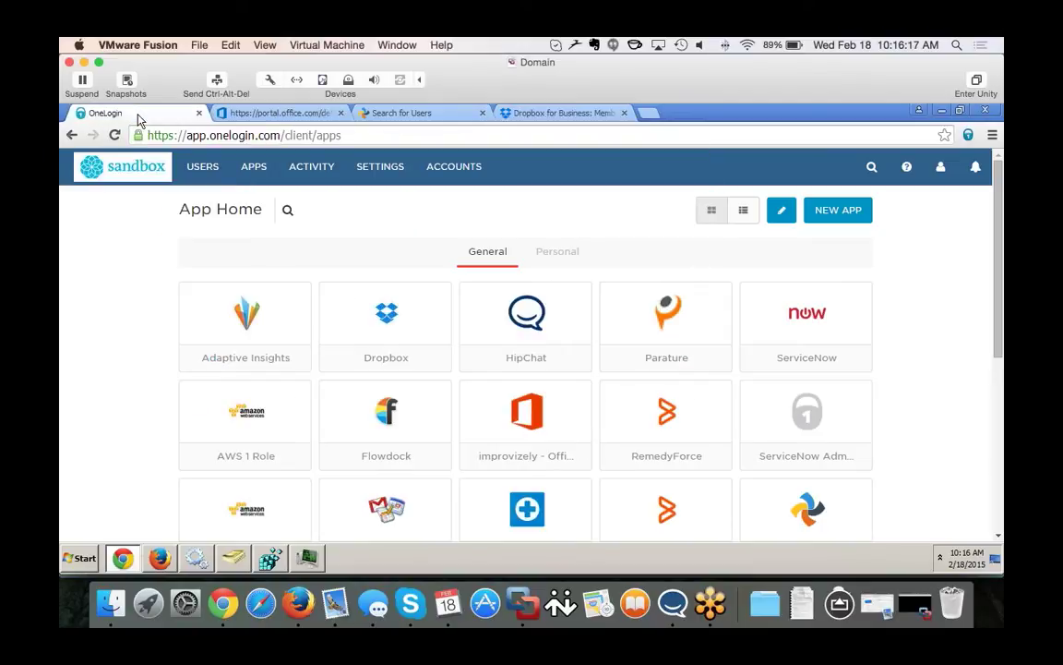
Check the Windows services, the connector in Task Manager and the Provisioning OU in AD.
{"action": "left_click", "coordinate": [198, 558]}
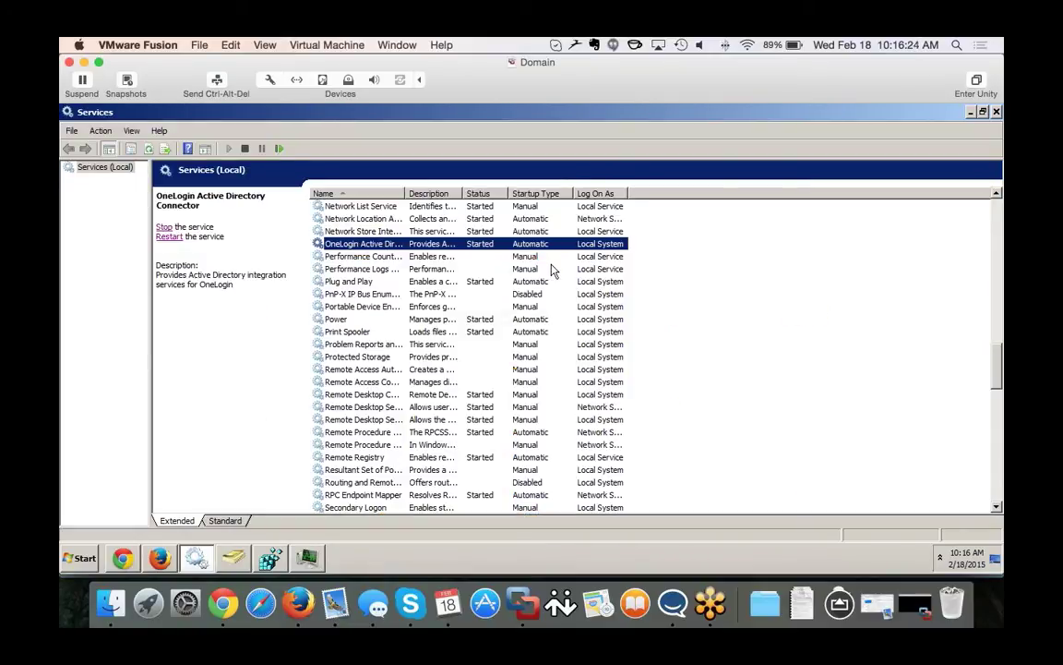
{"action": "left_click", "coordinate": [309, 558]}
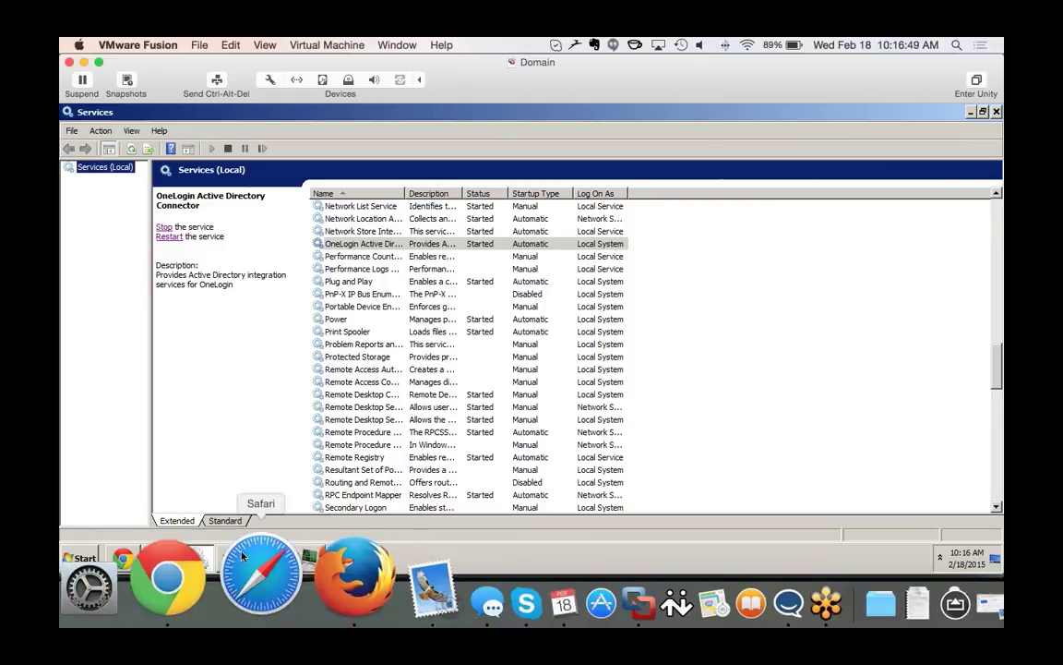
{"action": "left_click", "coordinate": [233, 557]}
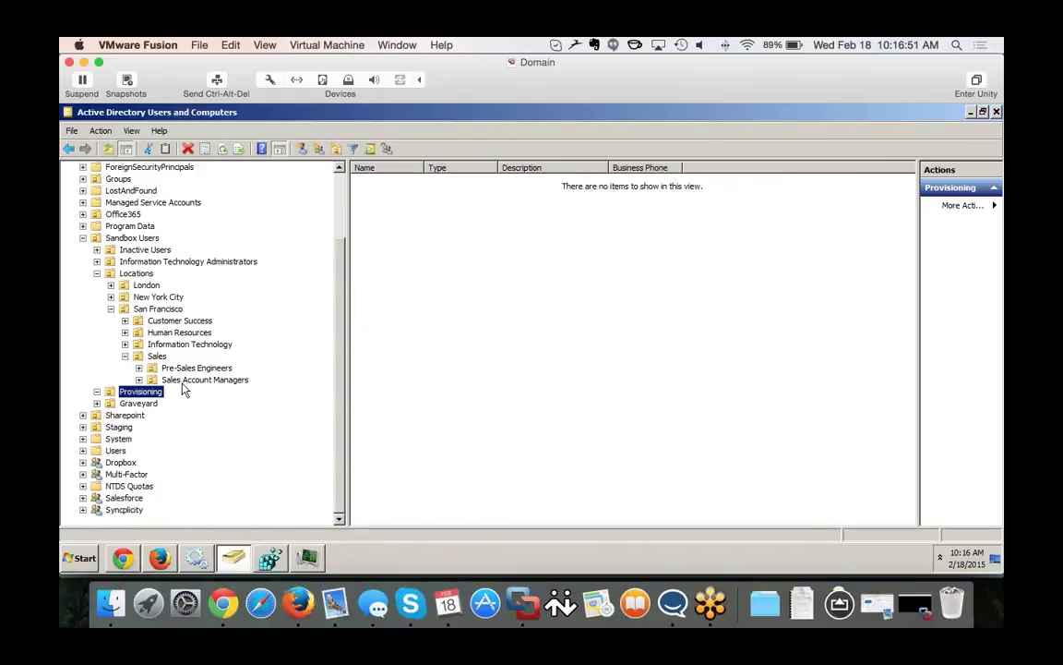
{"action": "left_click", "coordinate": [131, 393]}
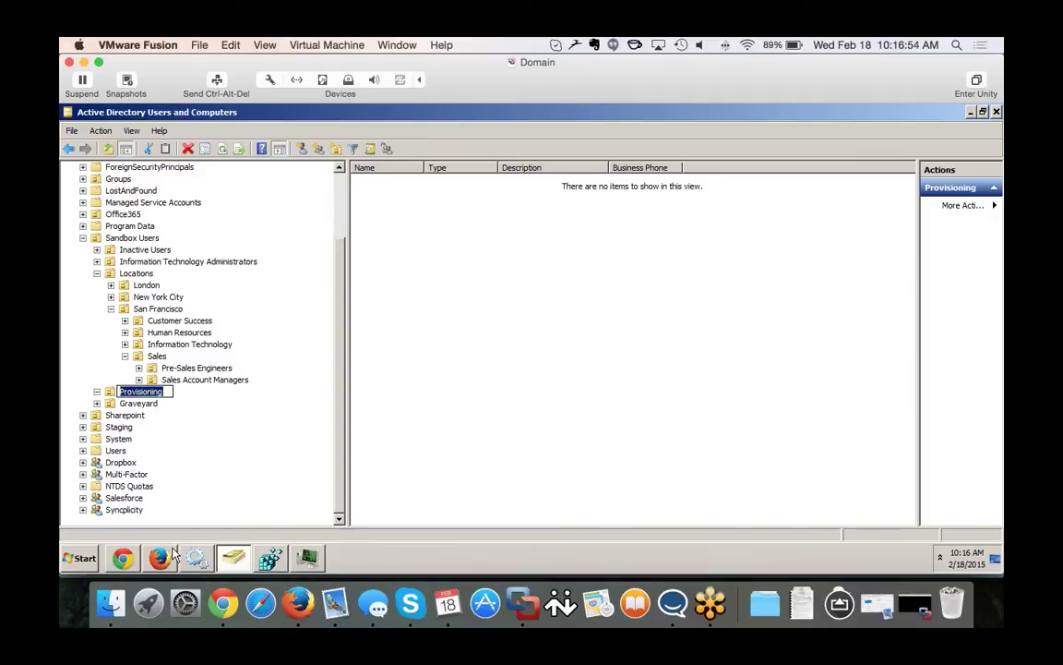
Review the Provisioning role on the Roles page, briefly checking the Firefox login window.
{"action": "left_click", "coordinate": [123, 558]}
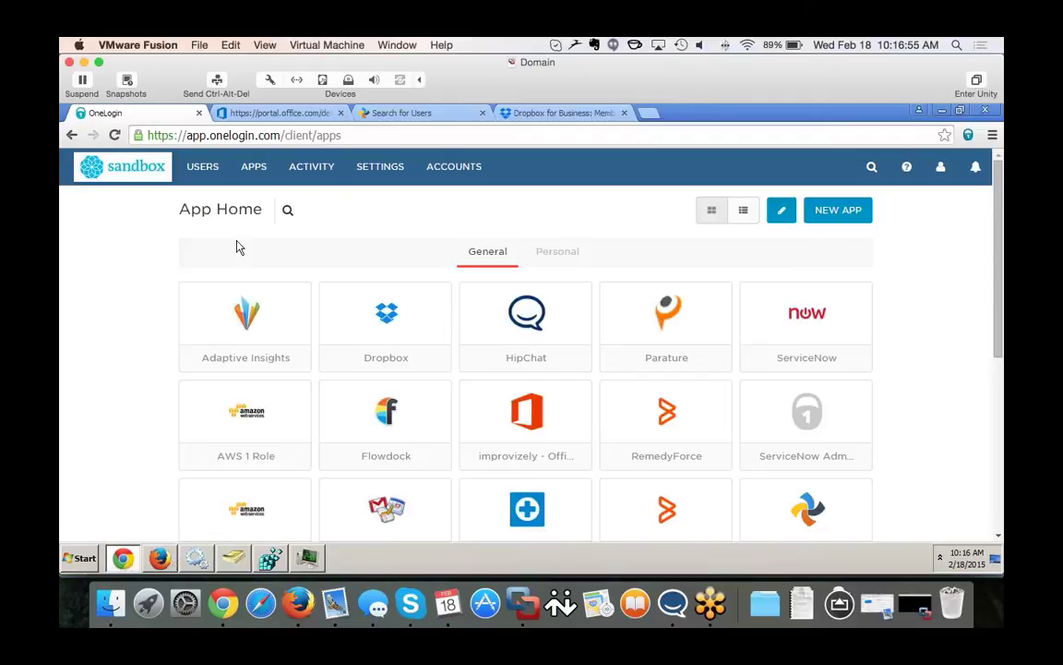
{"action": "mouse_move", "coordinate": [201, 166]}
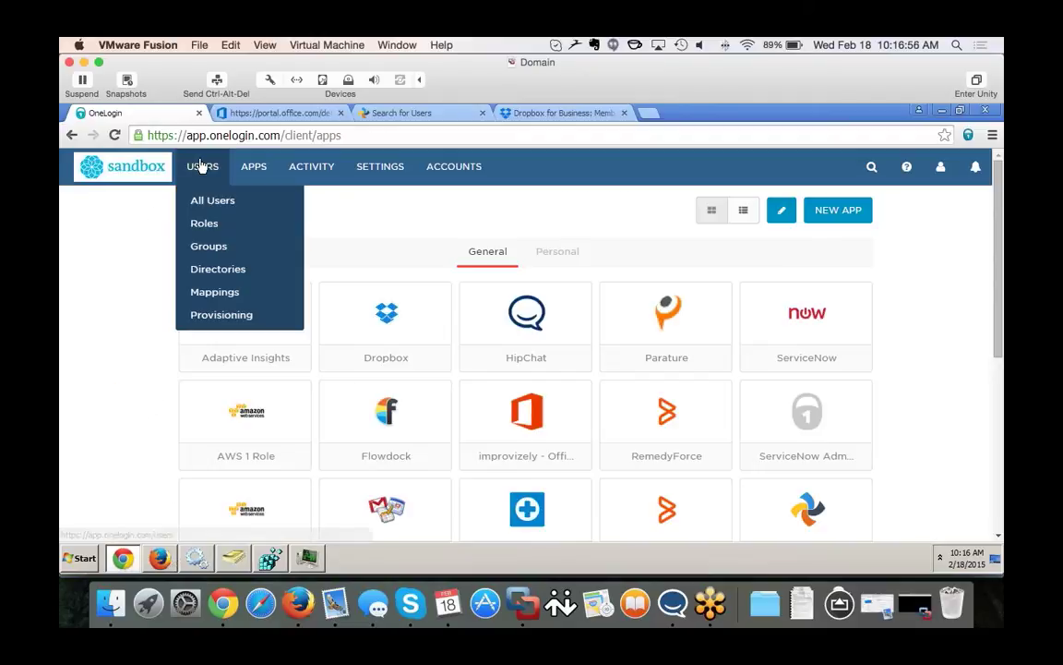
{"action": "left_click", "coordinate": [208, 226]}
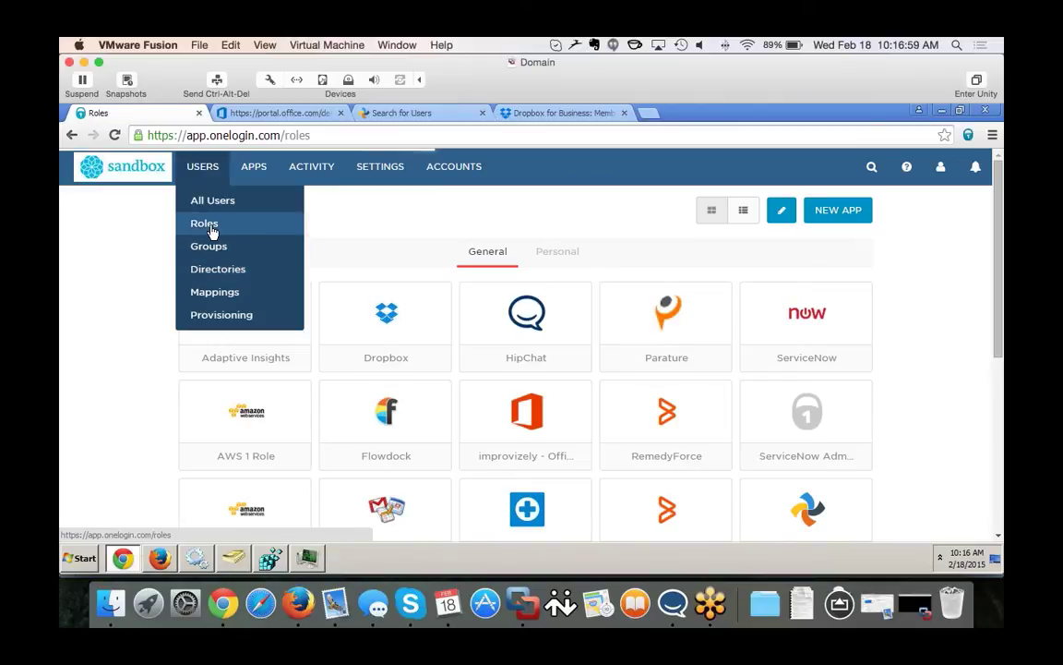
{"action": "scroll", "coordinate": [207, 345], "scroll_direction": "down", "scroll_amount": 2}
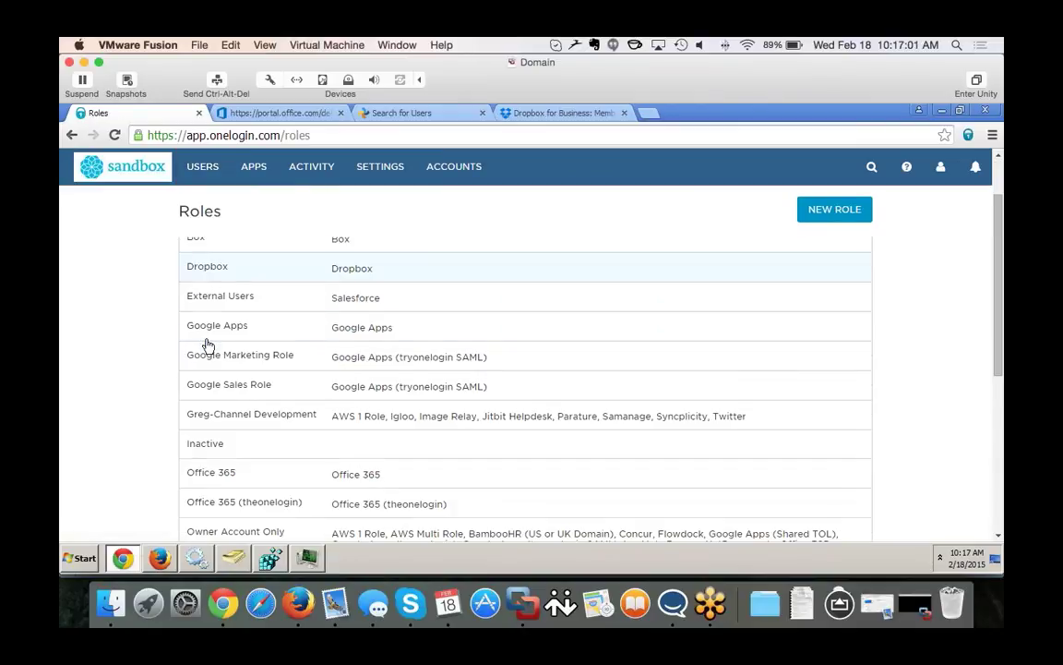
{"action": "scroll", "coordinate": [208, 346], "scroll_direction": "down", "scroll_amount": 4}
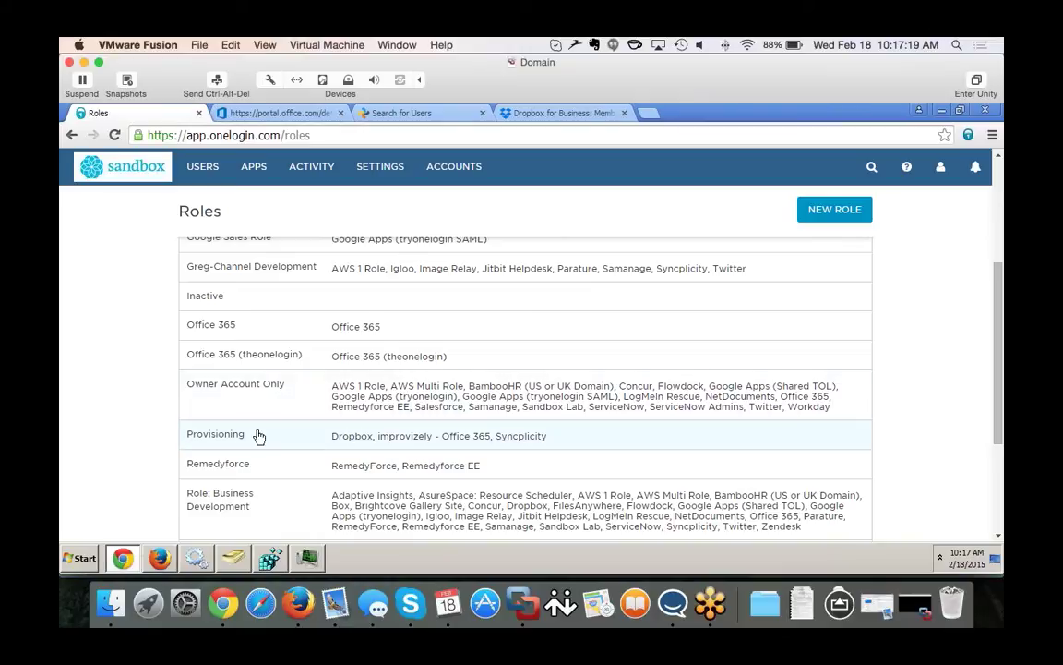
{"action": "left_click", "coordinate": [160, 560]}
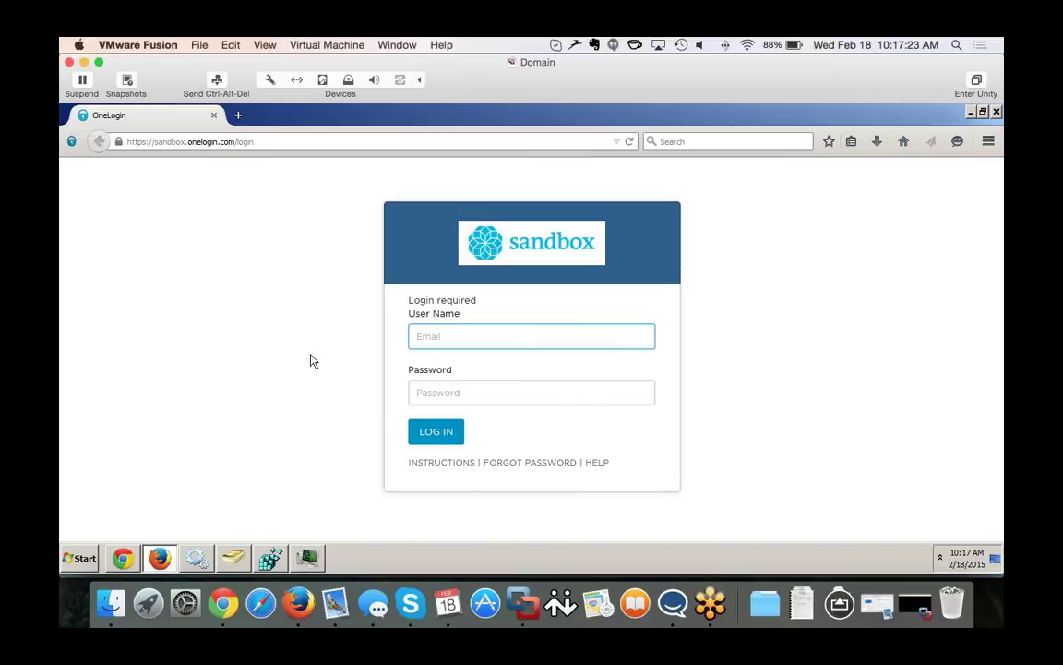
{"action": "left_click", "coordinate": [122, 558]}
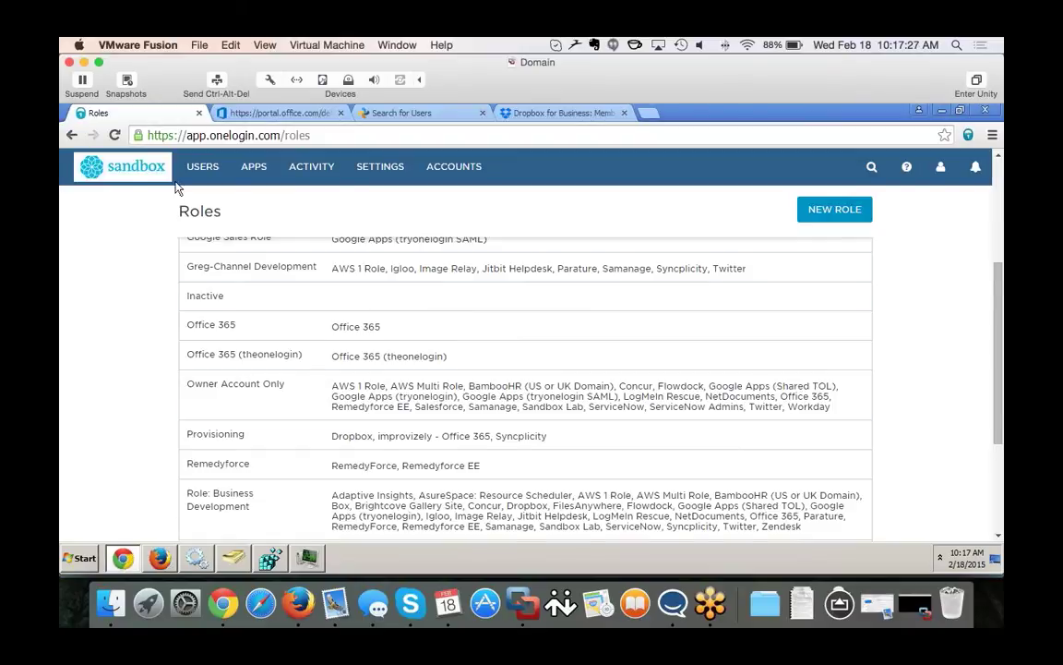
Open the Provisioning Mapping from Users > Mappings and inspect its DistinguishedName condition.
{"action": "mouse_move", "coordinate": [202, 166]}
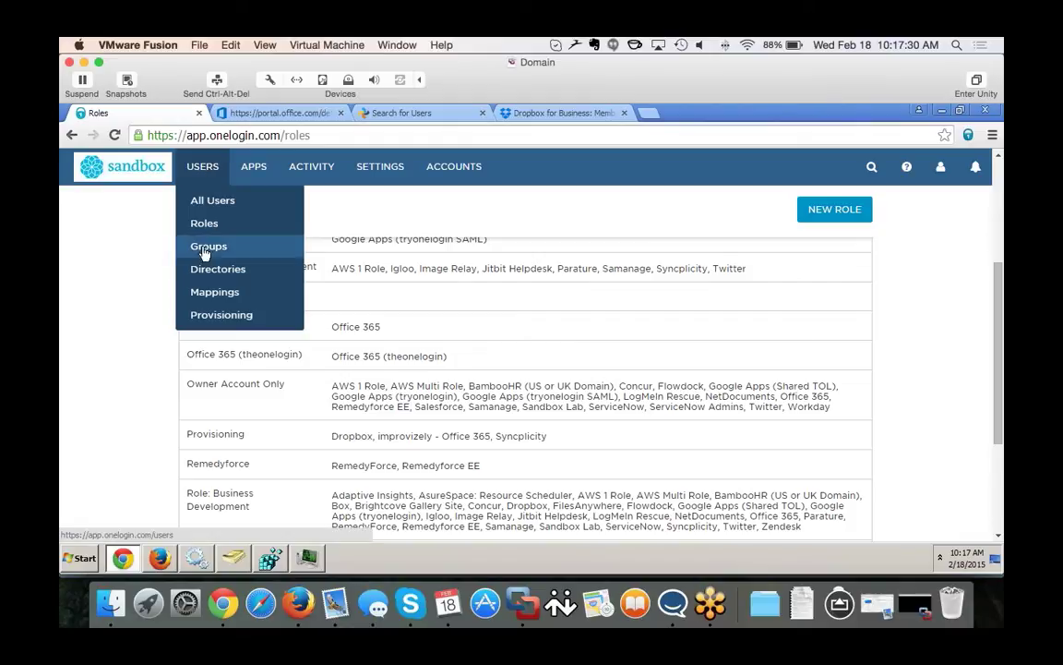
{"action": "left_click", "coordinate": [205, 294]}
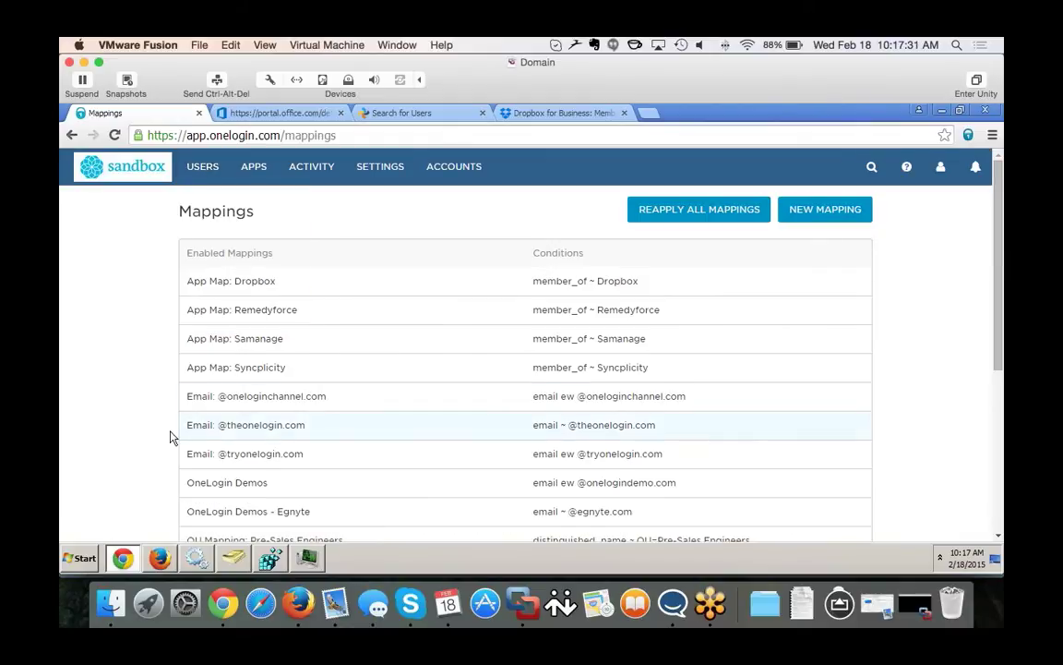
{"action": "scroll", "coordinate": [151, 473], "scroll_direction": "down", "scroll_amount": 5}
{"action": "scroll", "coordinate": [151, 472], "scroll_direction": "down", "scroll_amount": 2}
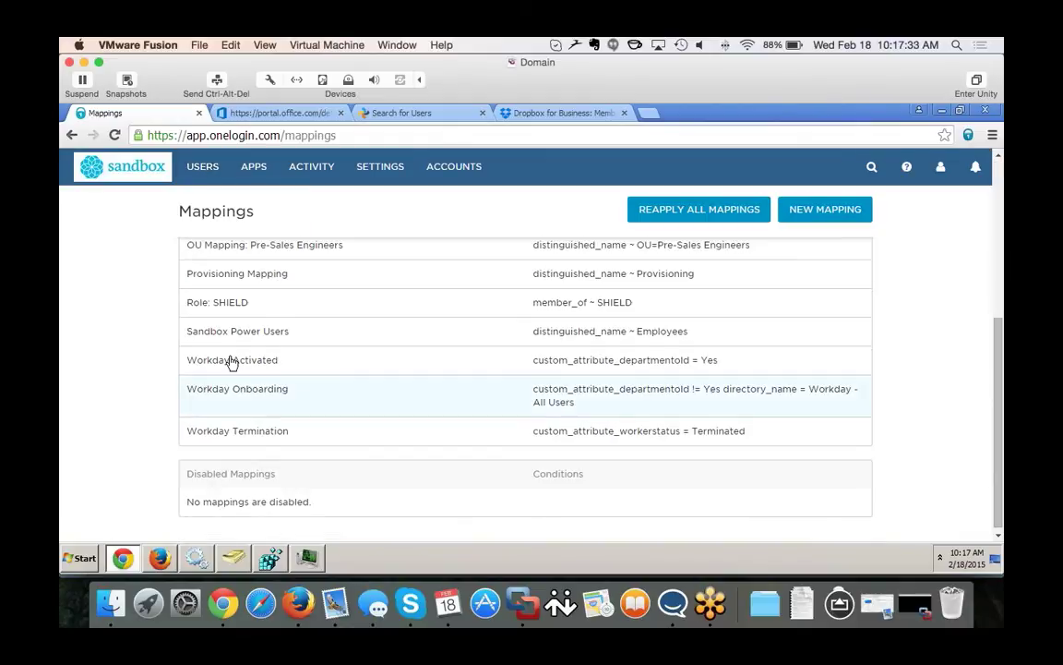
{"action": "left_click", "coordinate": [246, 274]}
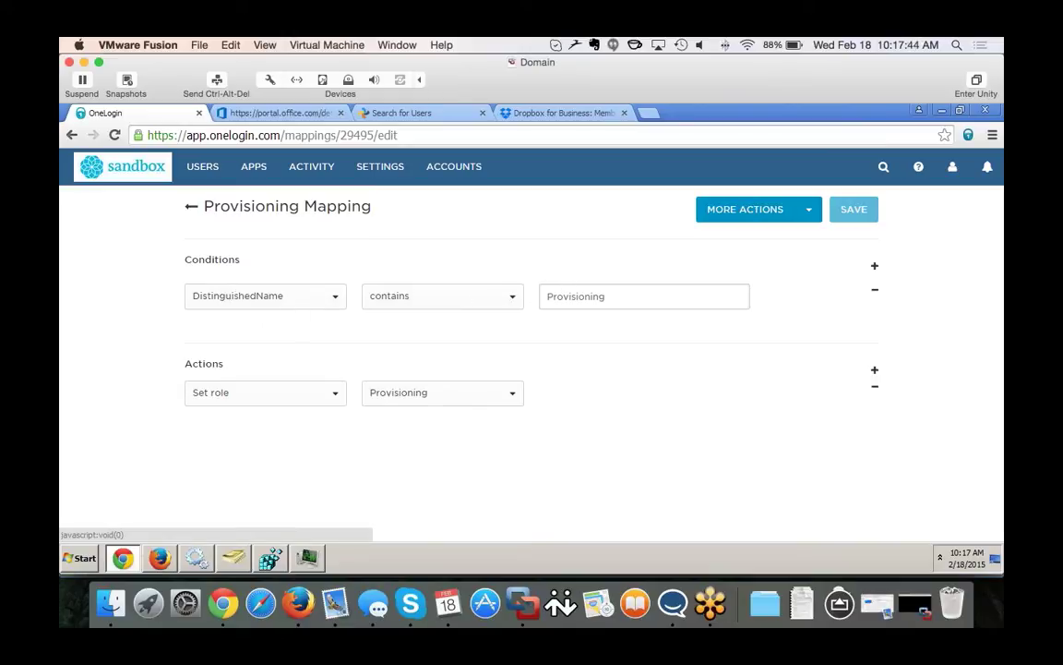
{"action": "left_click", "coordinate": [584, 293]}
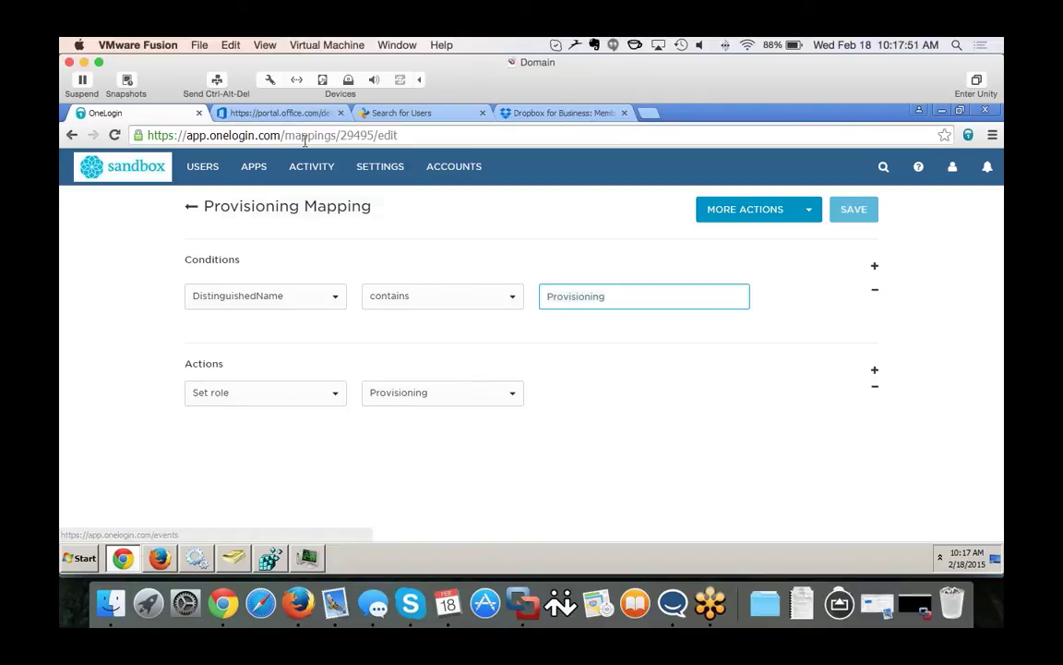
Glance at the Office 365, Syncplicity and Dropbox tabs, then return to Active Directory.
{"action": "left_click", "coordinate": [288, 112]}
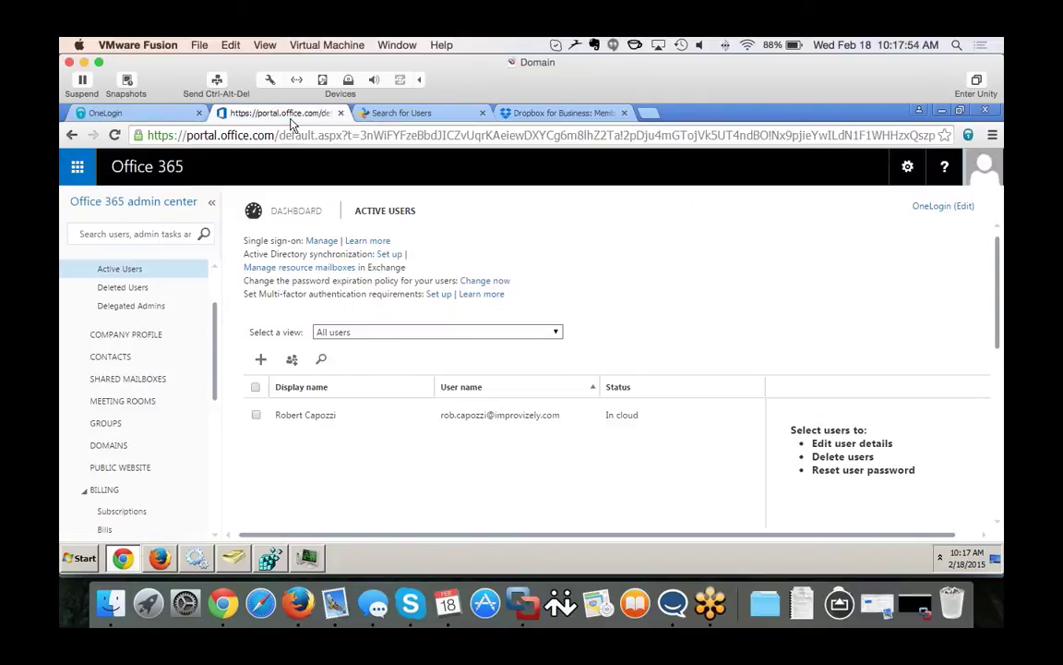
{"action": "left_click", "coordinate": [406, 112]}
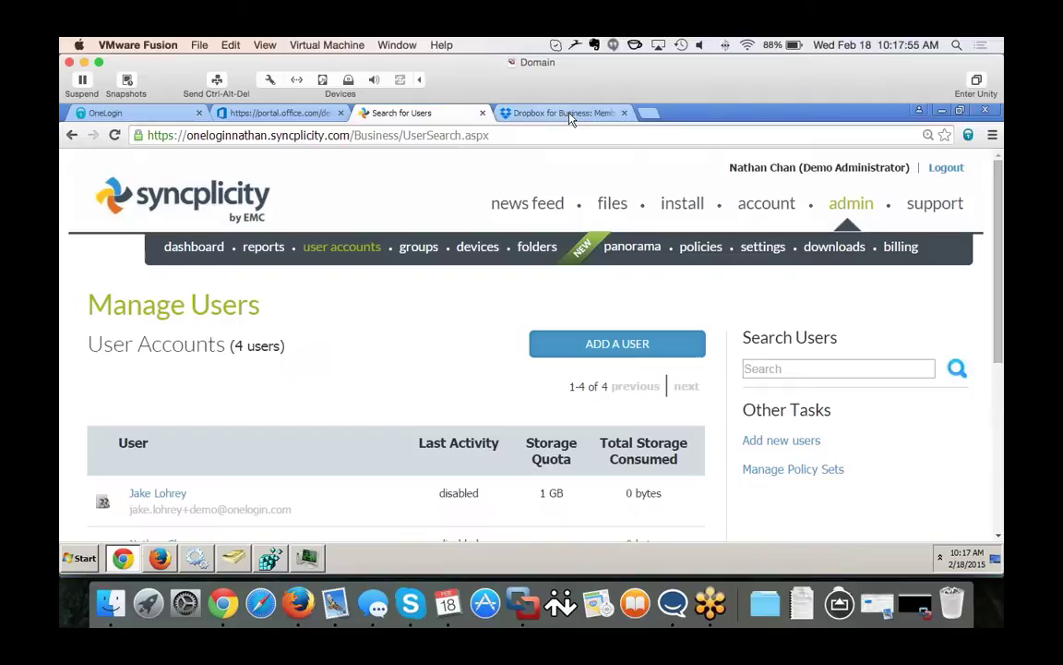
{"action": "left_click", "coordinate": [570, 113]}
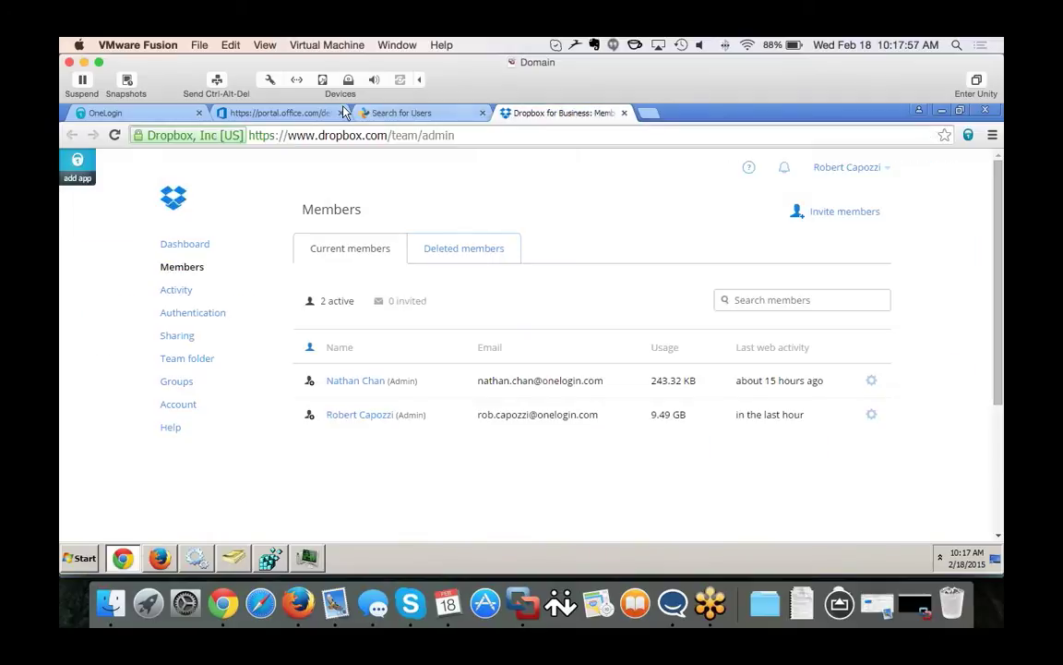
{"action": "left_click", "coordinate": [106, 113]}
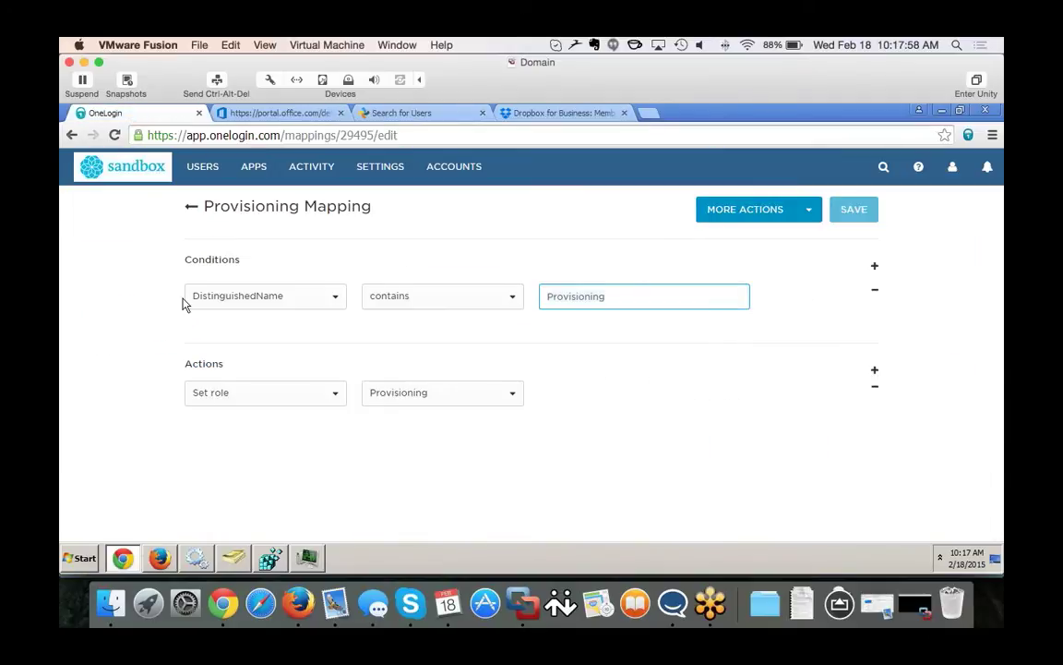
{"action": "left_click", "coordinate": [232, 558]}
Start a new user in the Provisioning OU with the user's full name and logon name.
{"action": "right_click", "coordinate": [143, 393]}
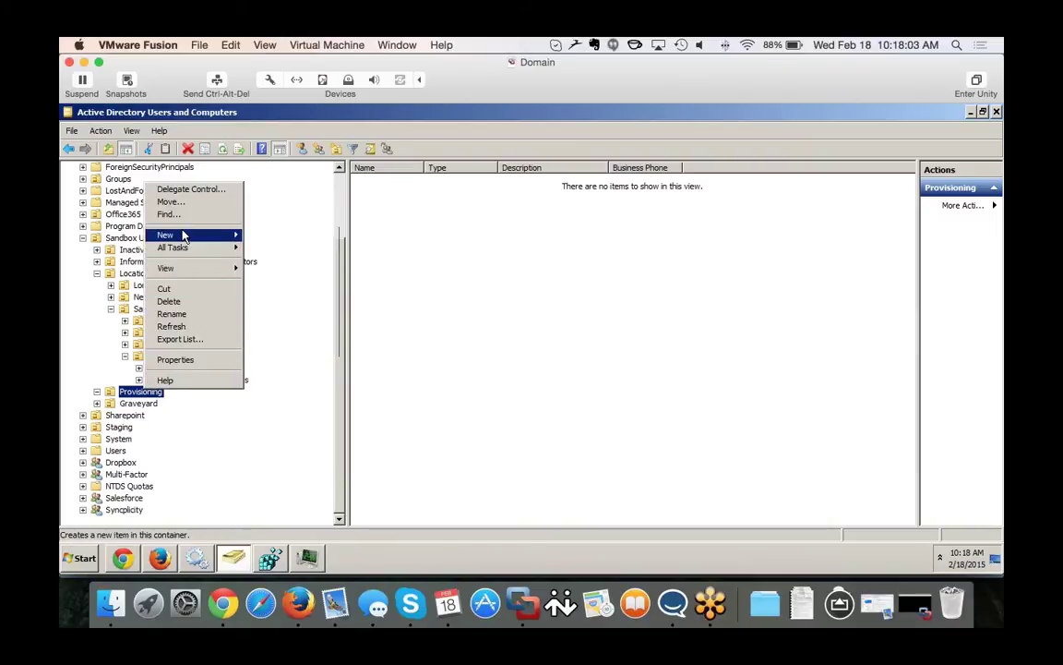
{"action": "mouse_move", "coordinate": [184, 237]}
{"action": "left_click", "coordinate": [264, 334]}
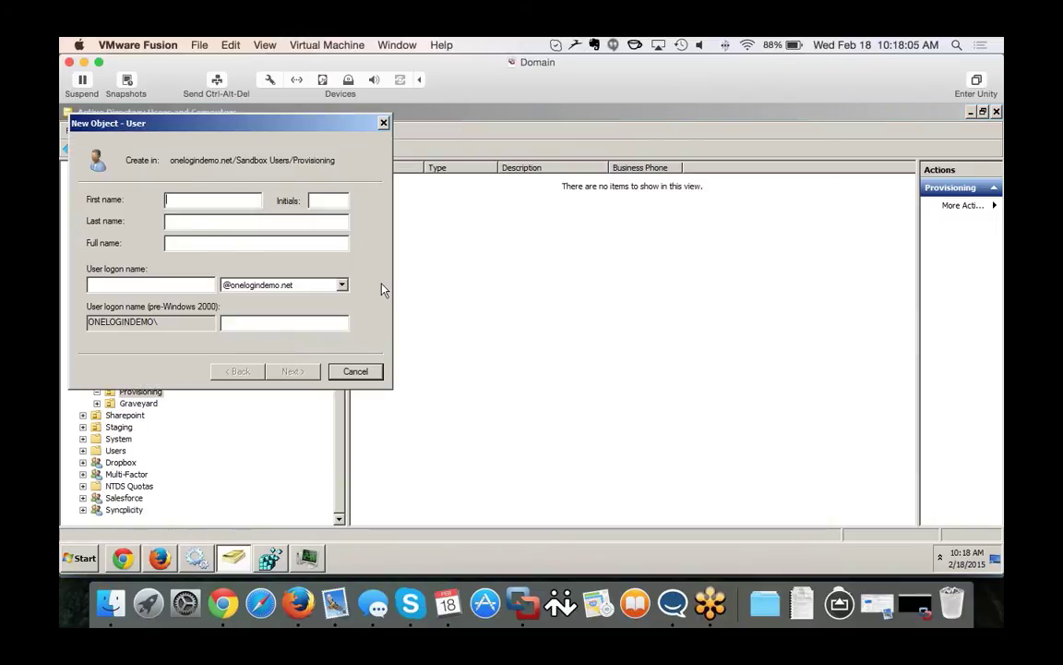
{"action": "left_click", "coordinate": [120, 285]}
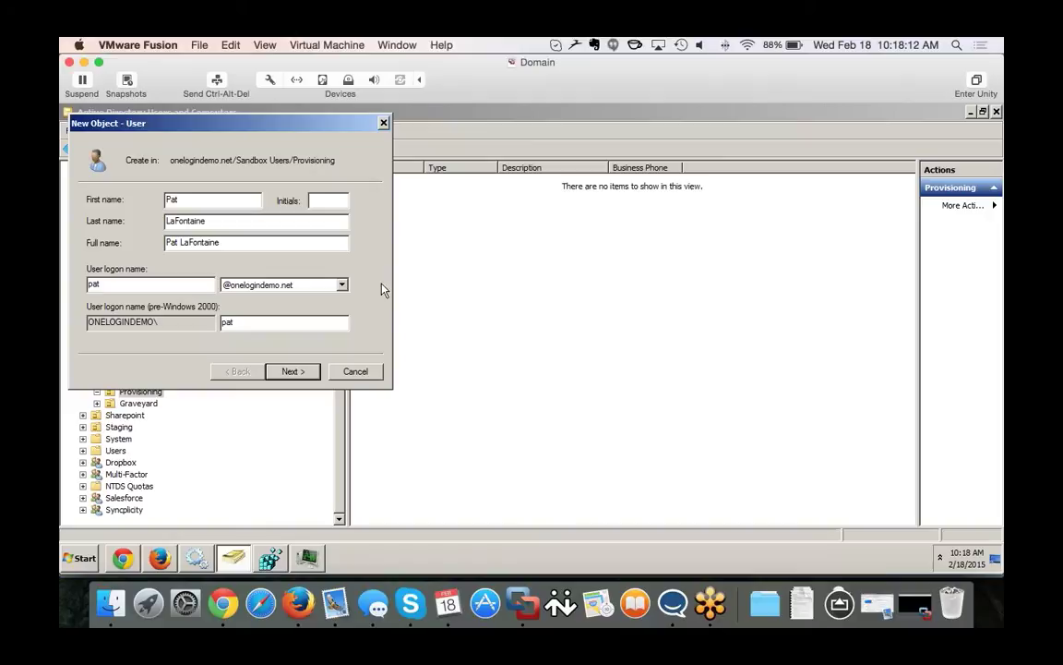
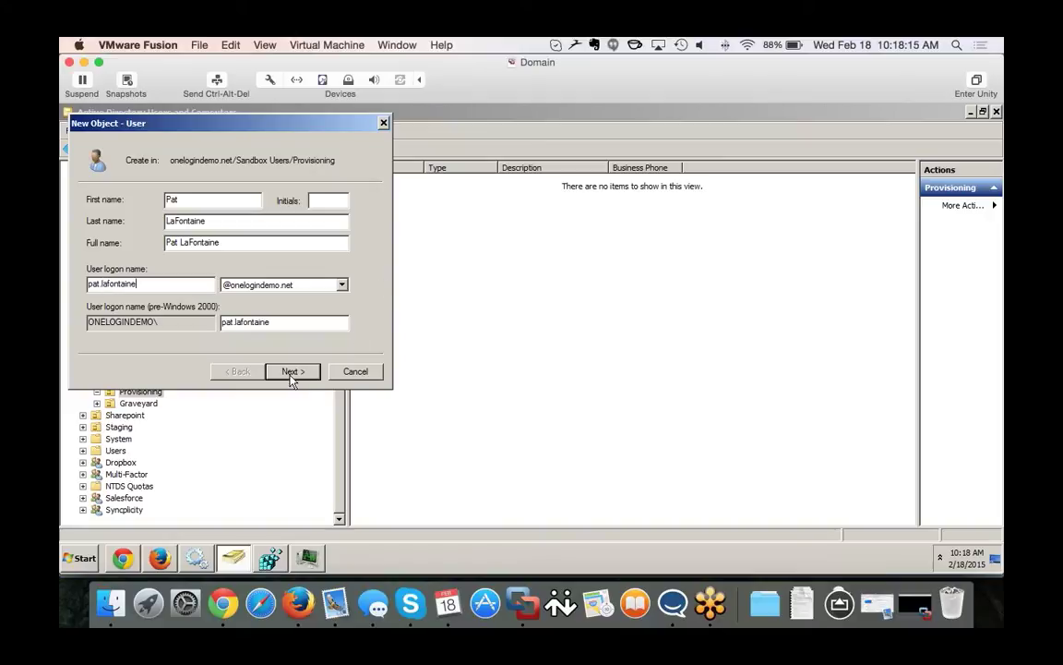
Clear 'must change password', tick 'cannot change' and 'never expires', and set the password.
{"action": "left_click", "coordinate": [292, 373]}
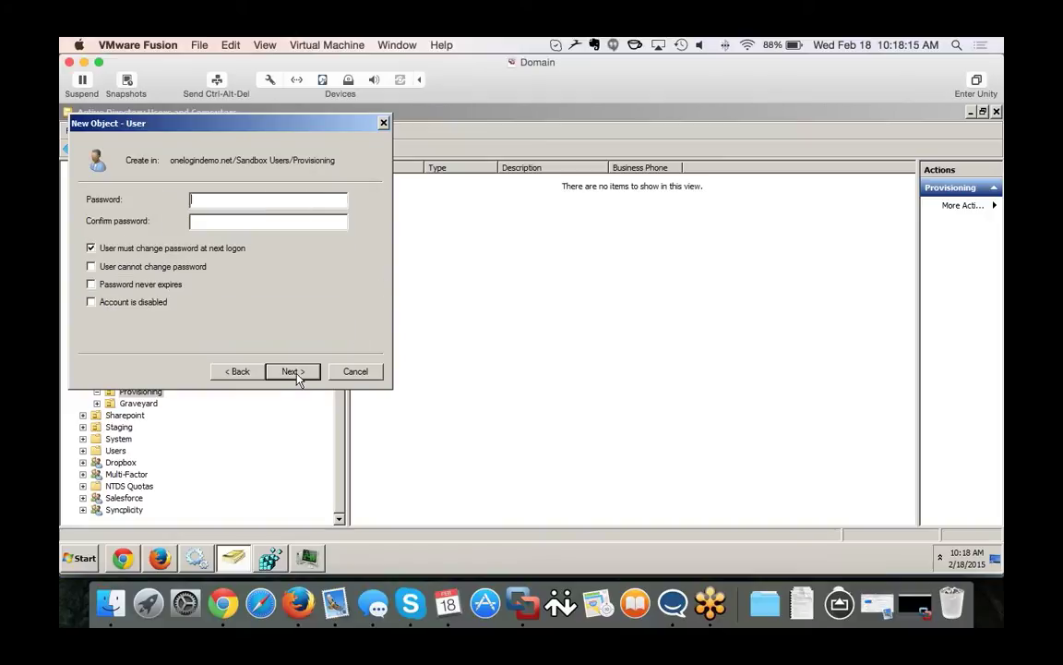
{"action": "left_click", "coordinate": [90, 247]}
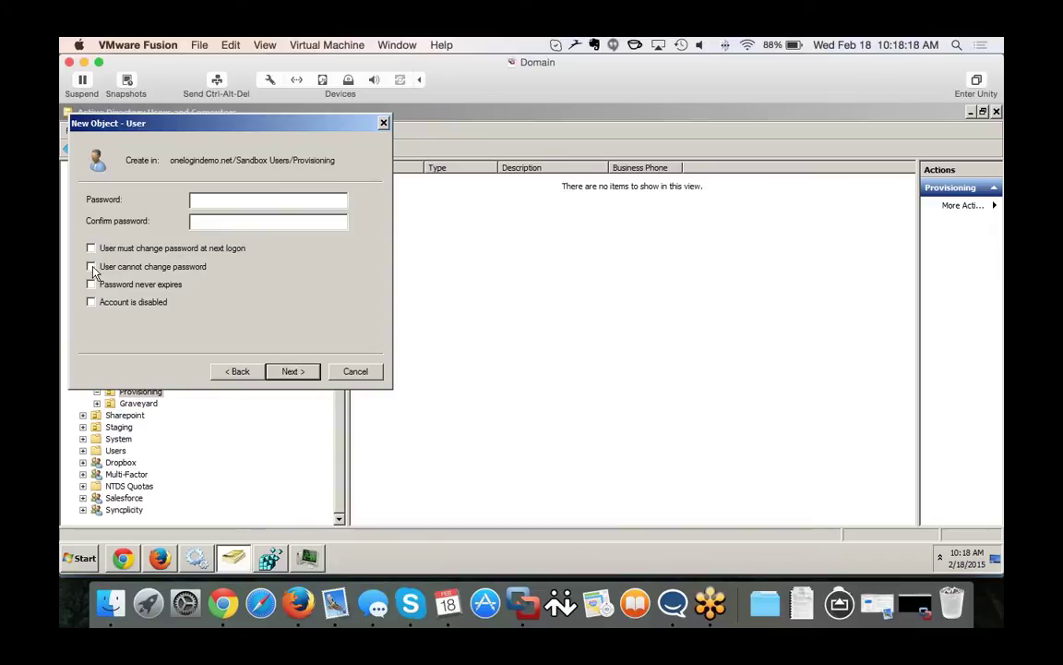
{"action": "left_click", "coordinate": [91, 266]}
{"action": "left_click", "coordinate": [91, 284]}
{"action": "left_click", "coordinate": [223, 202]}
{"action": "type", "text": "••"}
{"action": "key", "text": "Tab"}
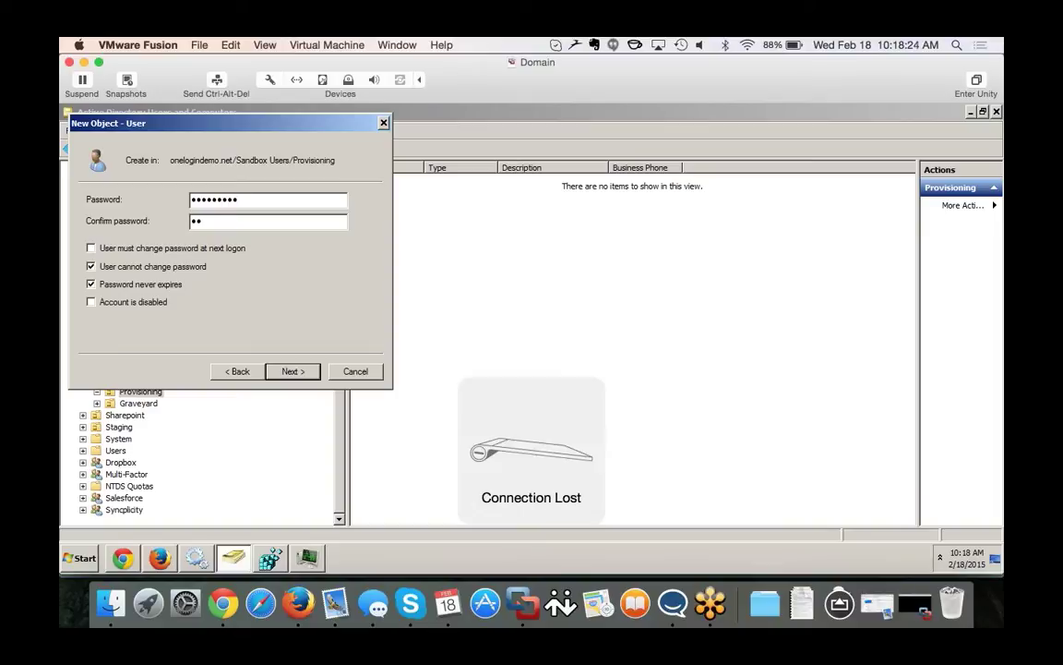
{"action": "type", "text": "•••••••••"}
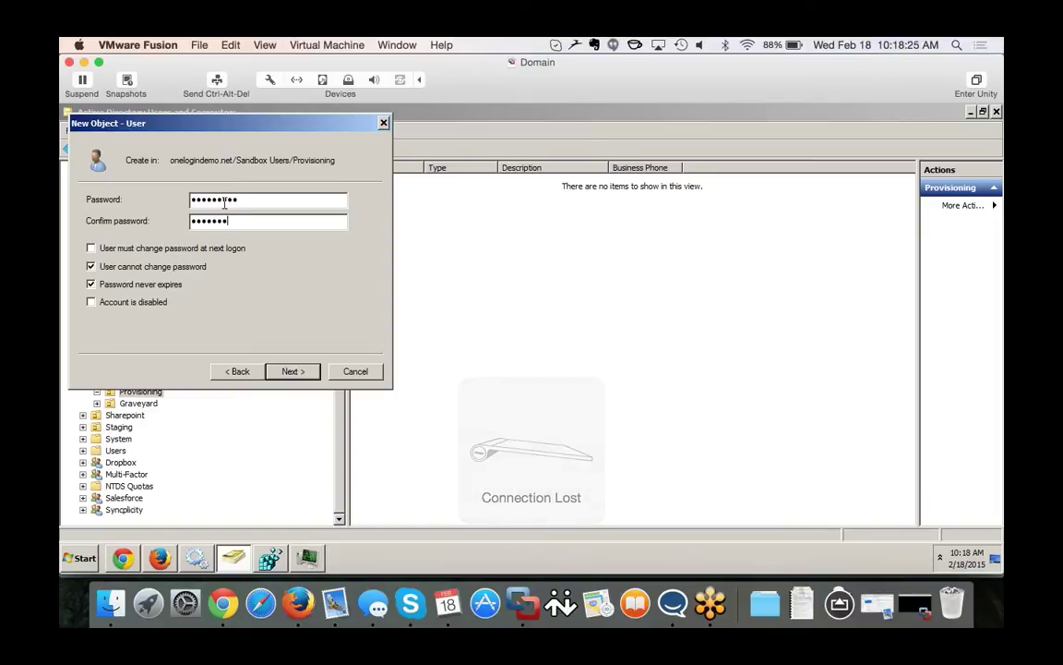
Finish the wizard to create the user account and return to the OneLogin browser.
{"action": "left_click", "coordinate": [288, 370]}
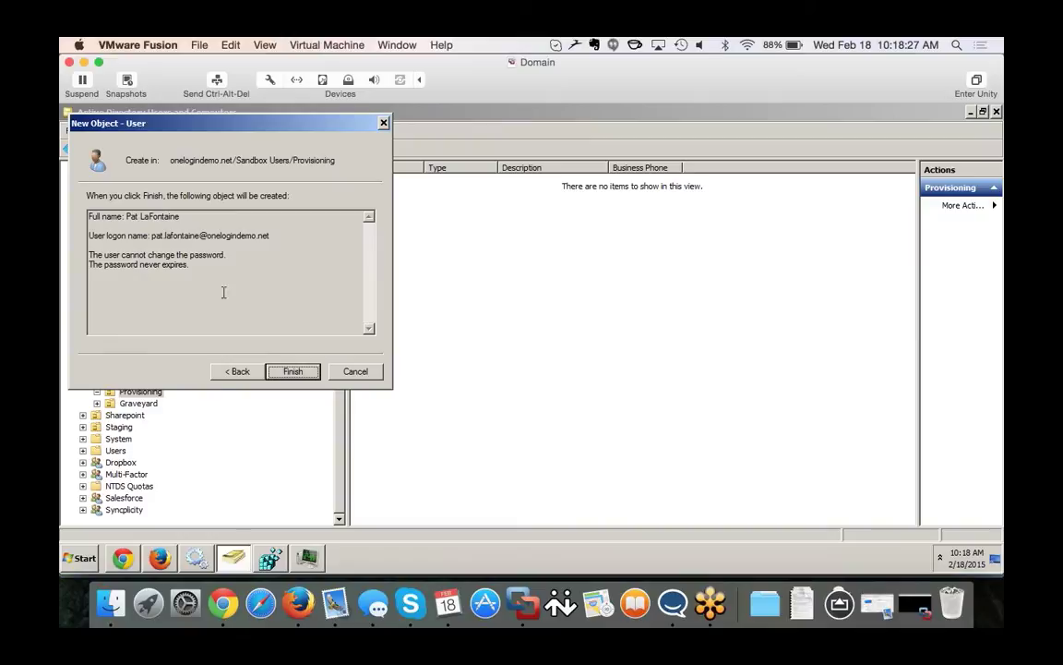
{"action": "left_click", "coordinate": [293, 373]}
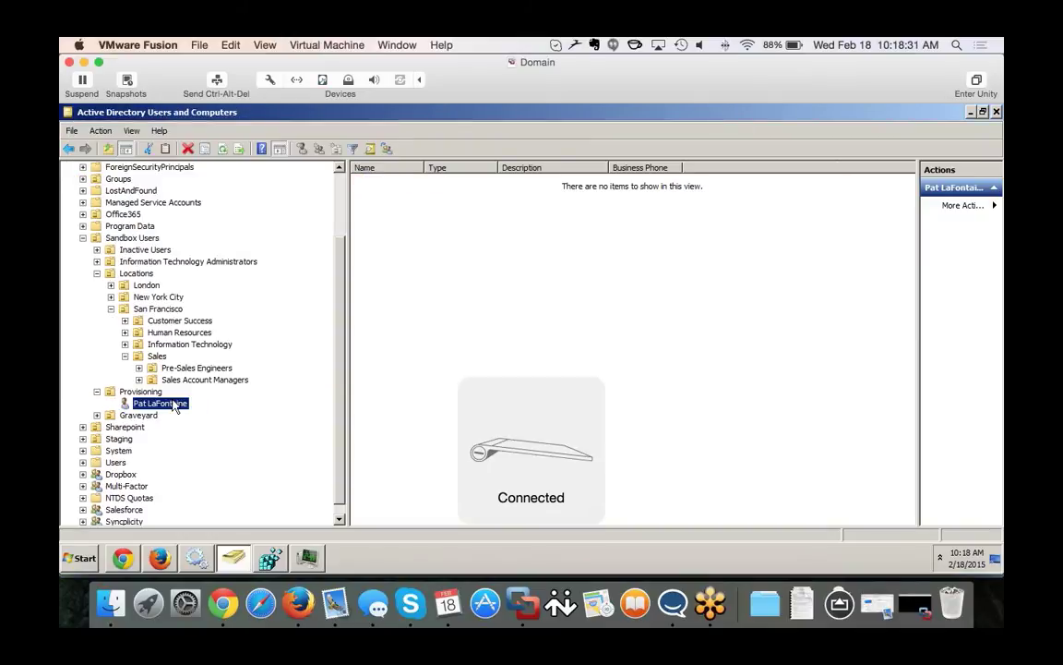
{"action": "right_click", "coordinate": [175, 404]}
{"action": "left_click", "coordinate": [122, 476]}
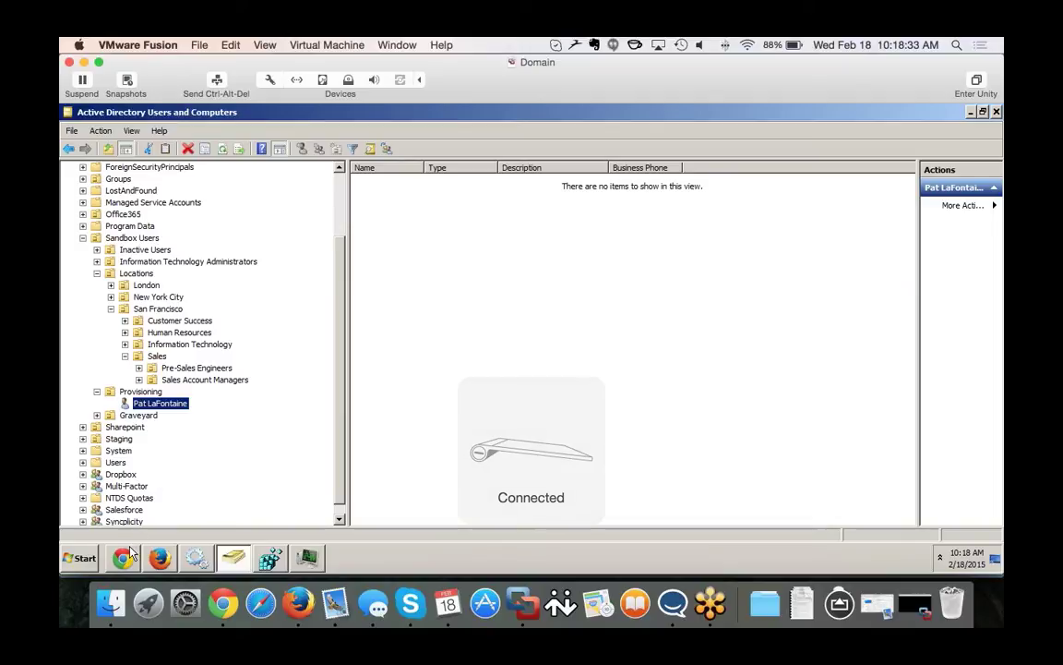
{"action": "left_click", "coordinate": [123, 557]}
Search OneLogin's All Users list for the new user's first name.
{"action": "mouse_move", "coordinate": [203, 168]}
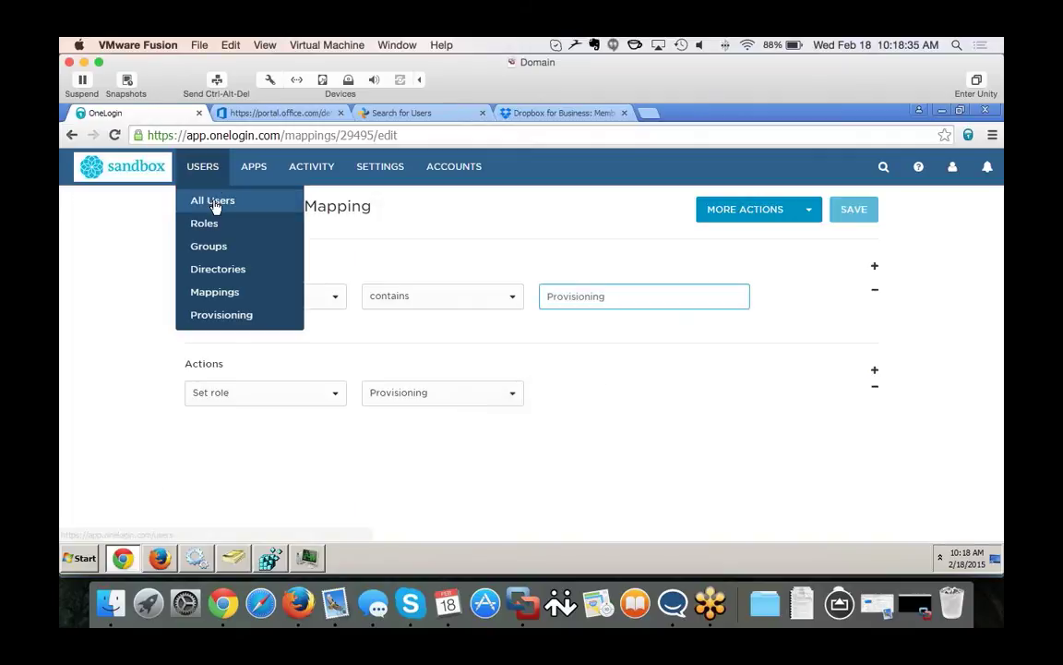
{"action": "left_click", "coordinate": [214, 204]}
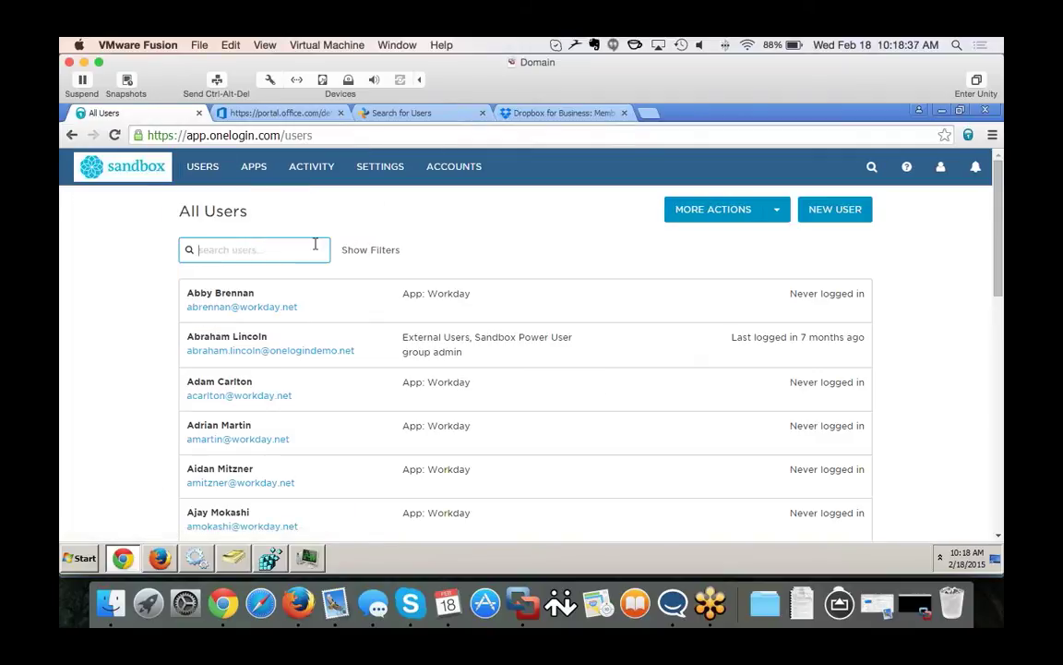
{"action": "type", "text": "pat"}
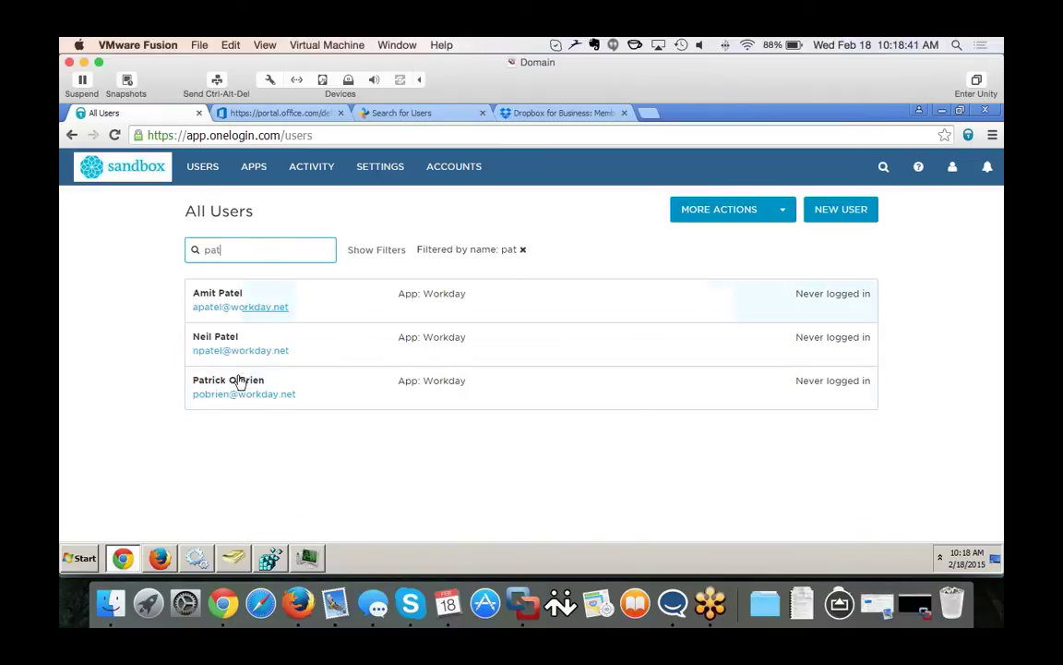
Open the new user's Properties in Active Directory and enter the company e-mail address.
{"action": "left_click", "coordinate": [233, 558]}
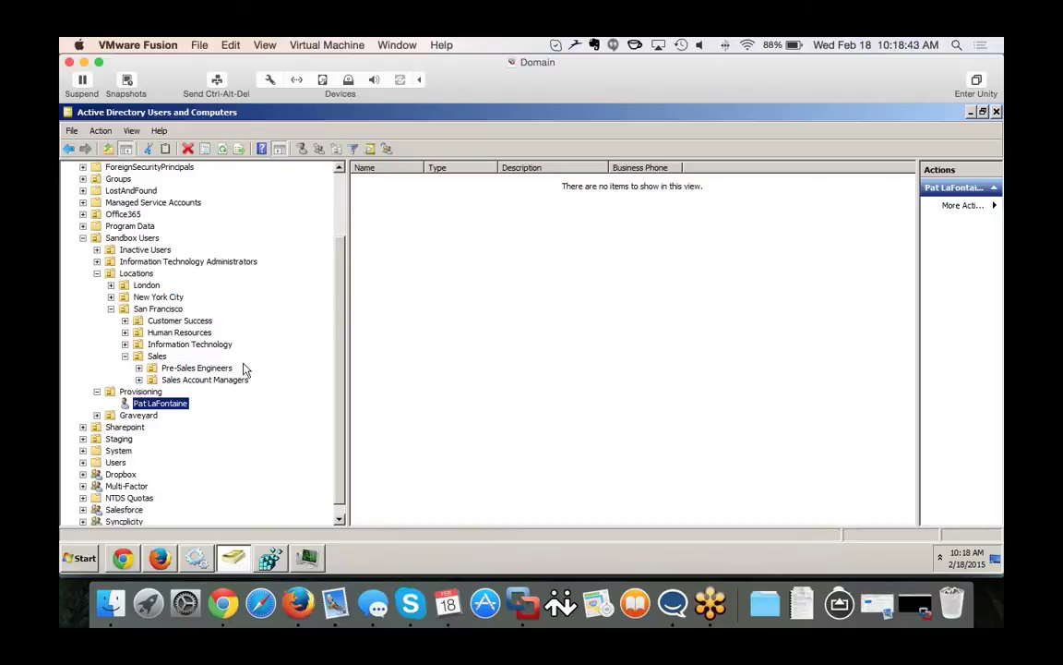
{"action": "right_click", "coordinate": [160, 405]}
{"action": "left_click", "coordinate": [185, 376]}
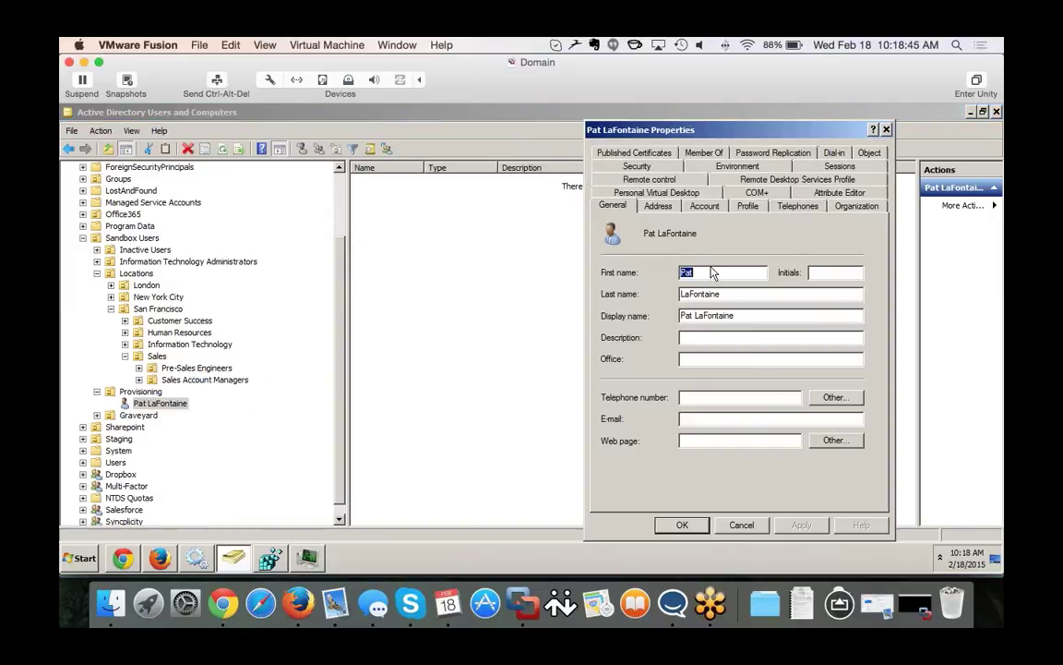
{"action": "left_click_drag", "start_coordinate": [611, 131], "coordinate": [363, 123]}
{"action": "left_click", "coordinate": [403, 405]}
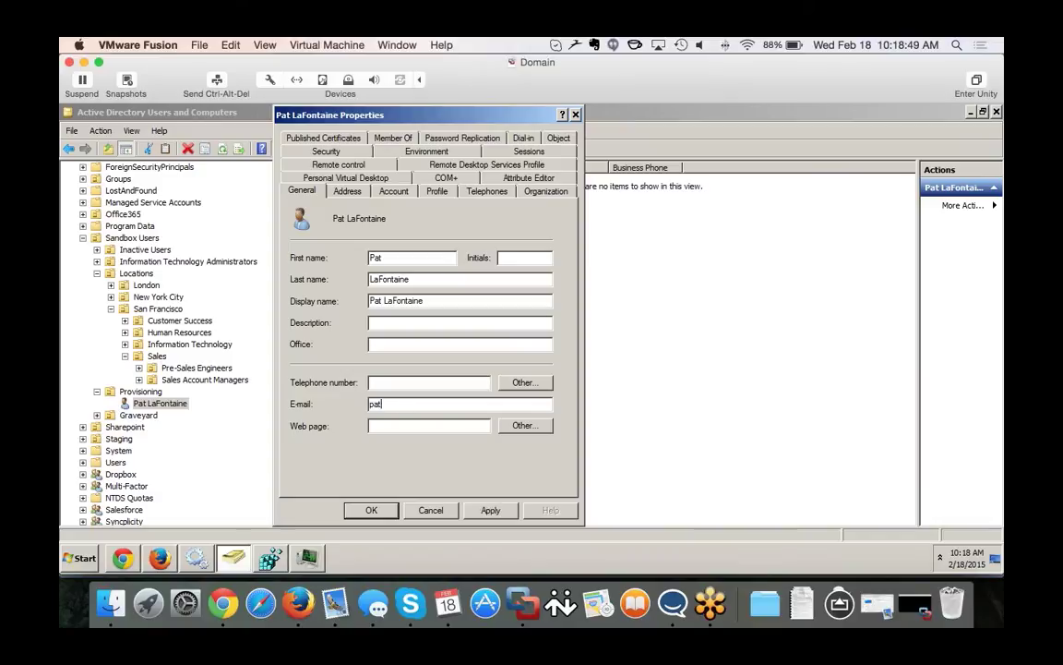
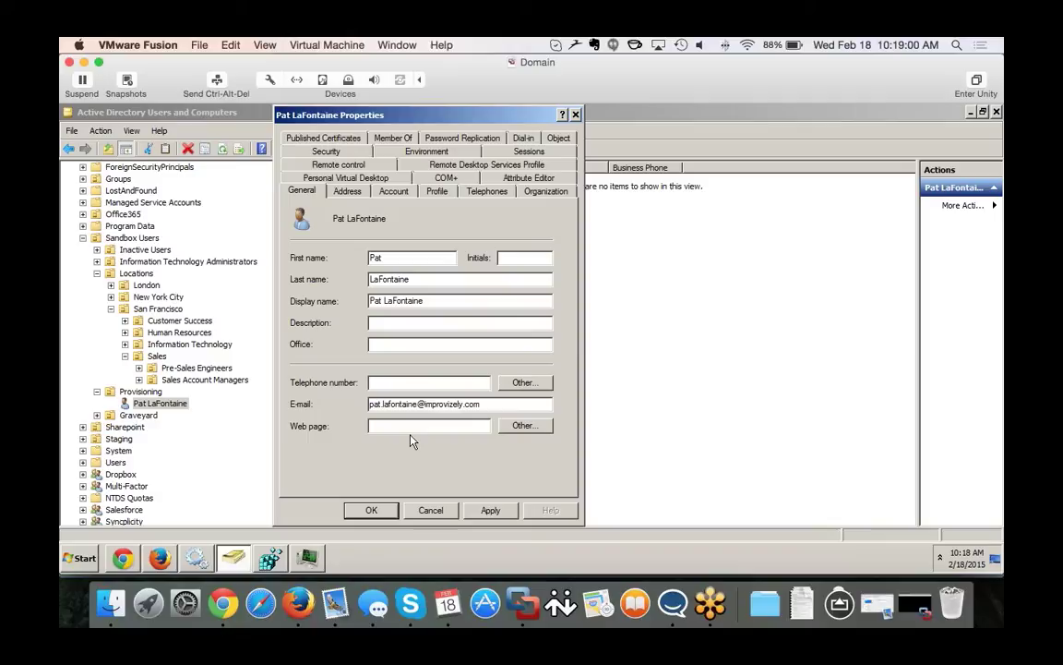
Save the e-mail setting, then search OneLogin's All Users for the new user's first name.
{"action": "left_click", "coordinate": [391, 509]}
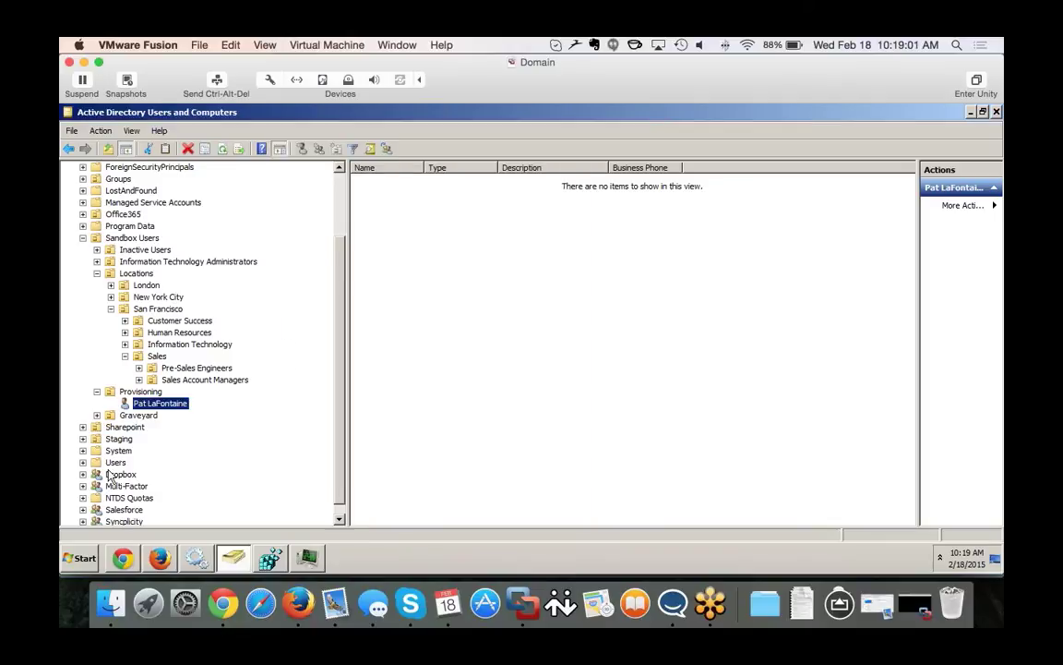
{"action": "left_click", "coordinate": [123, 558]}
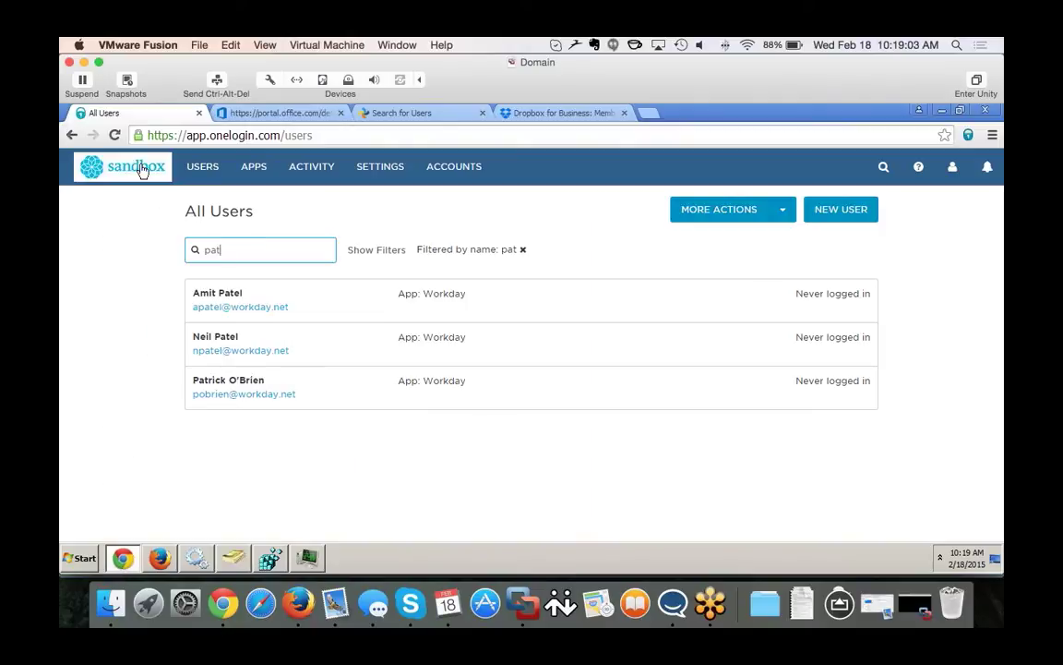
{"action": "left_click", "coordinate": [129, 163]}
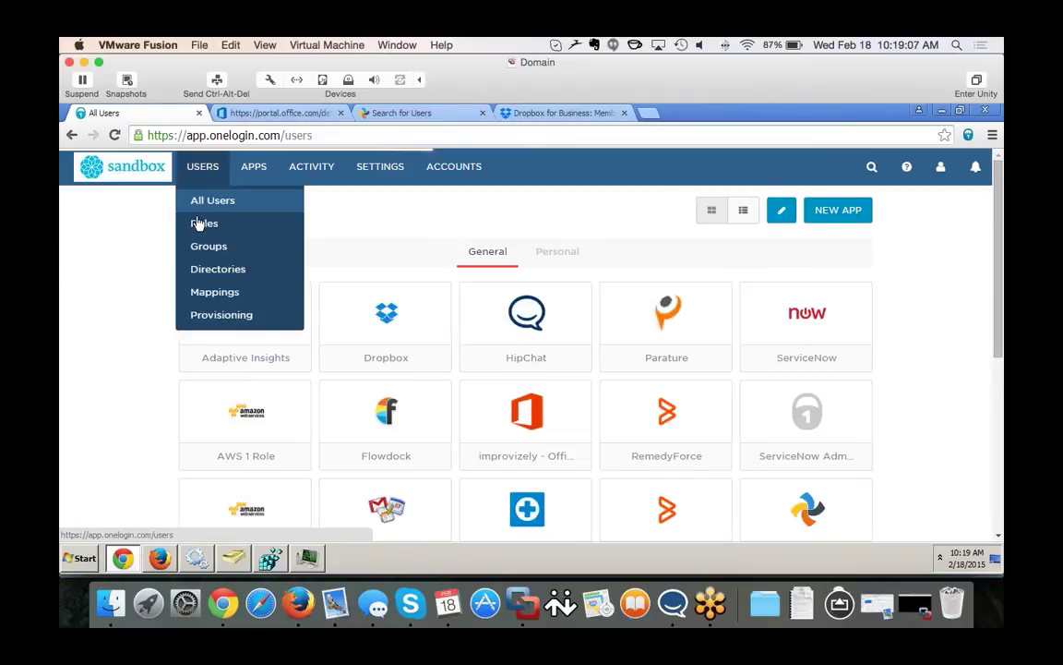
{"action": "left_click", "coordinate": [270, 247]}
{"action": "type", "text": "P"}
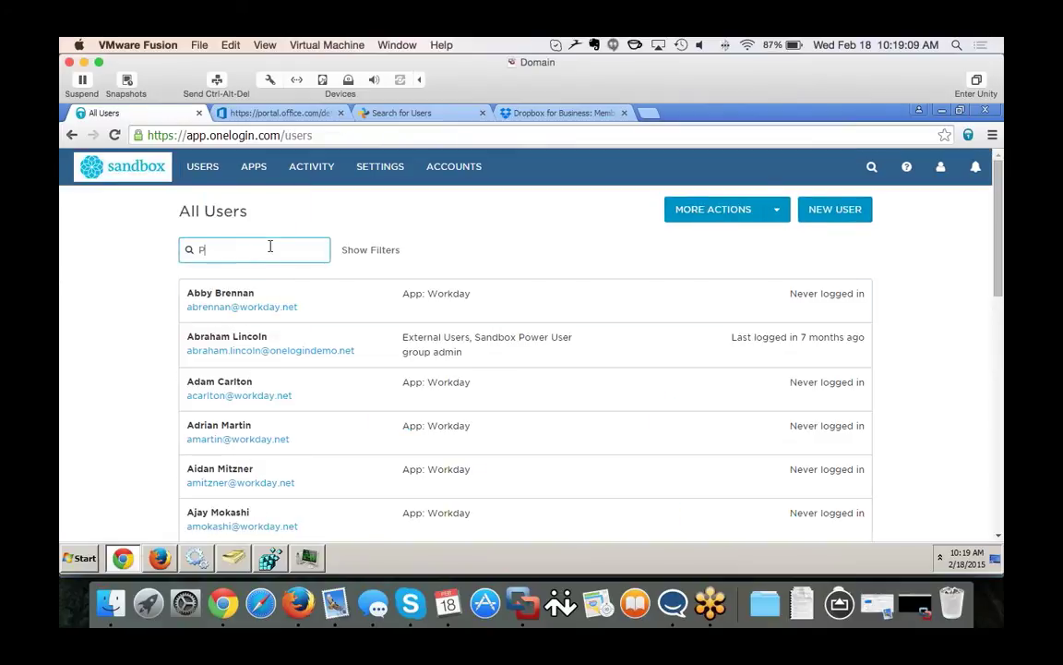
{"action": "type", "text": "at"}
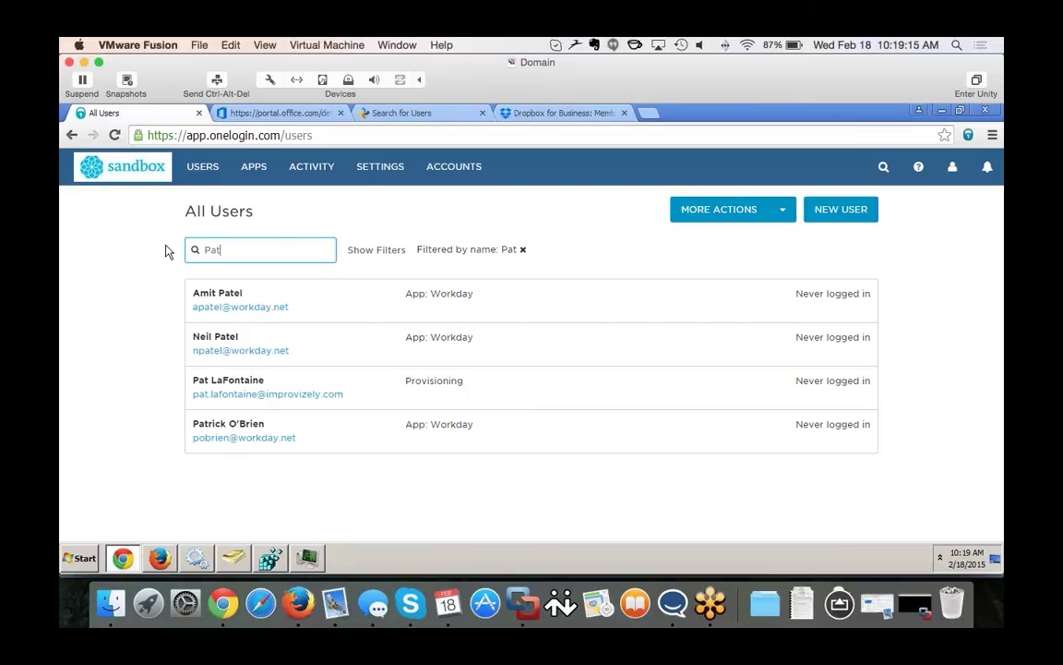
Approve the new user's pending Create tasks for Dropbox, Office 365 and Syncplicity.
{"action": "mouse_move", "coordinate": [197, 171]}
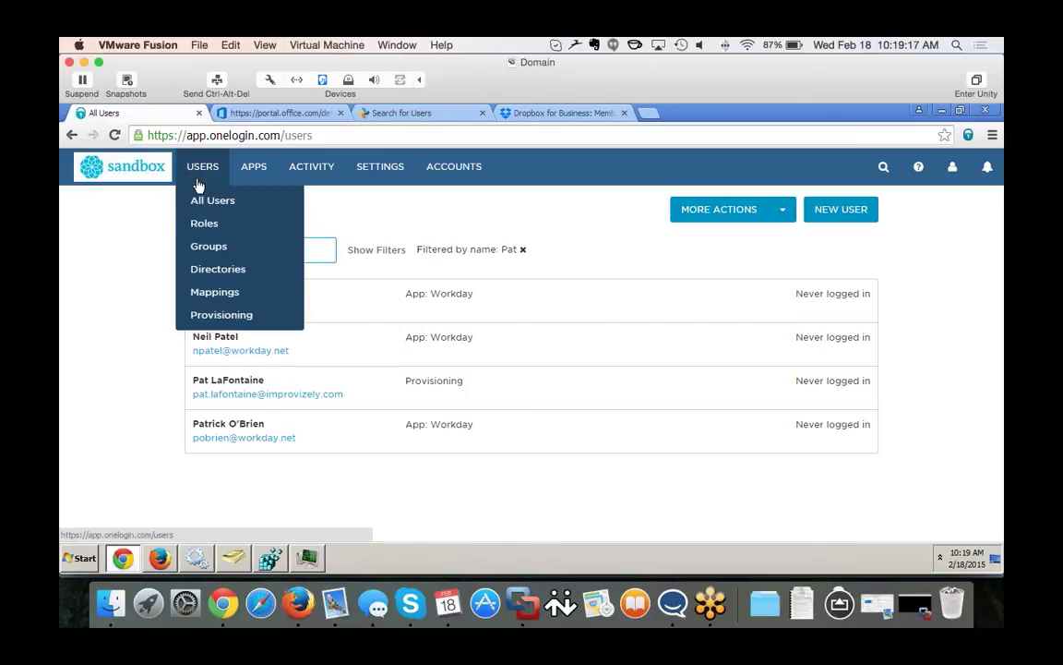
{"action": "left_click", "coordinate": [215, 322]}
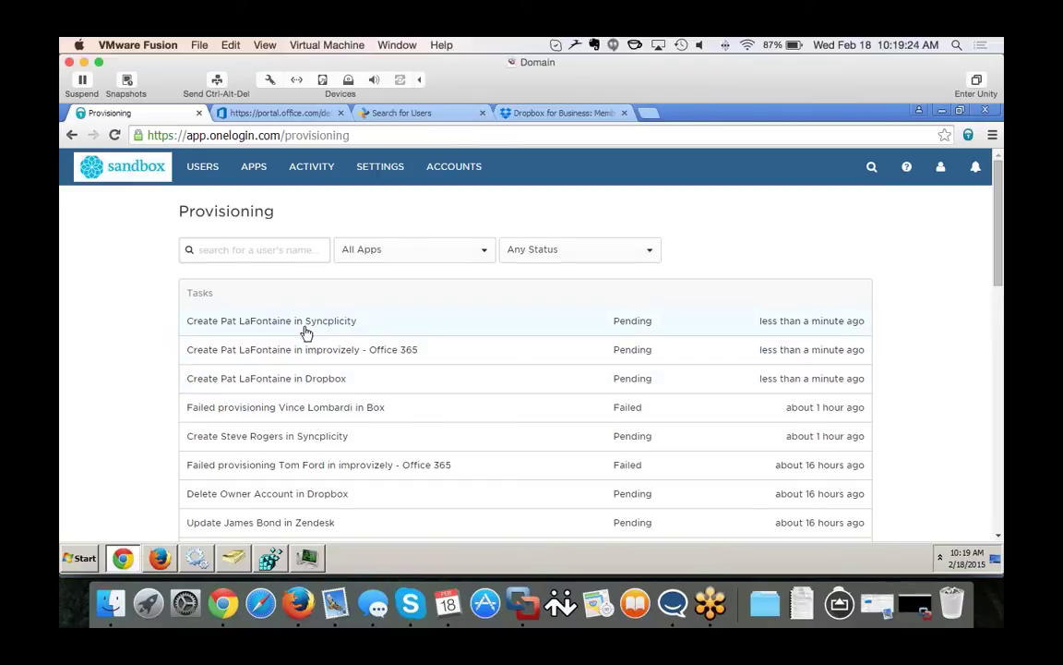
{"action": "left_click", "coordinate": [296, 384]}
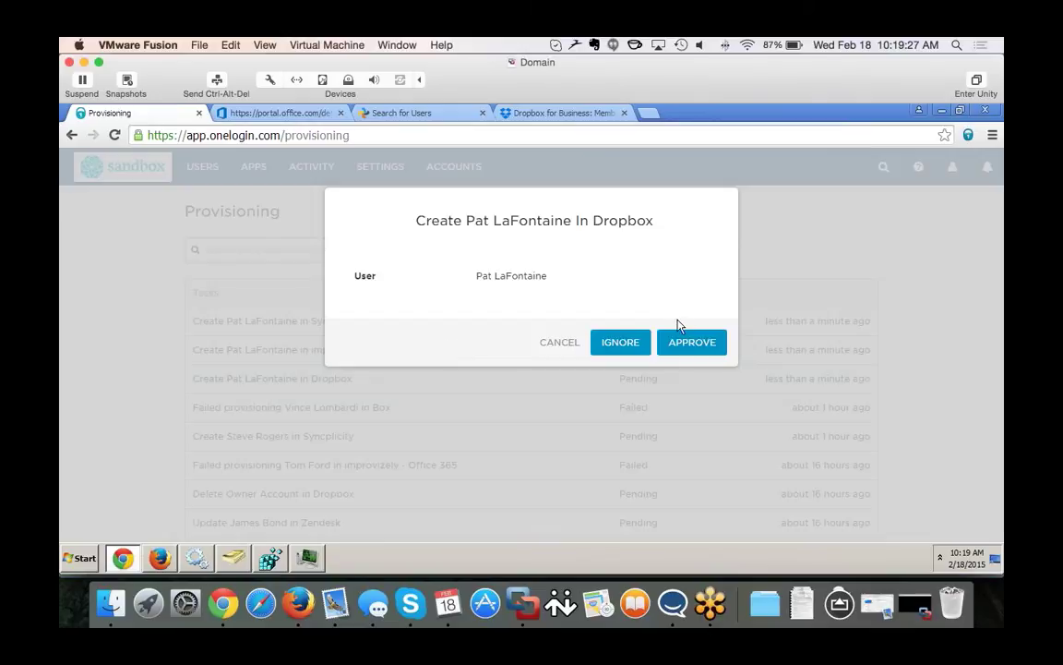
{"action": "left_click", "coordinate": [695, 344]}
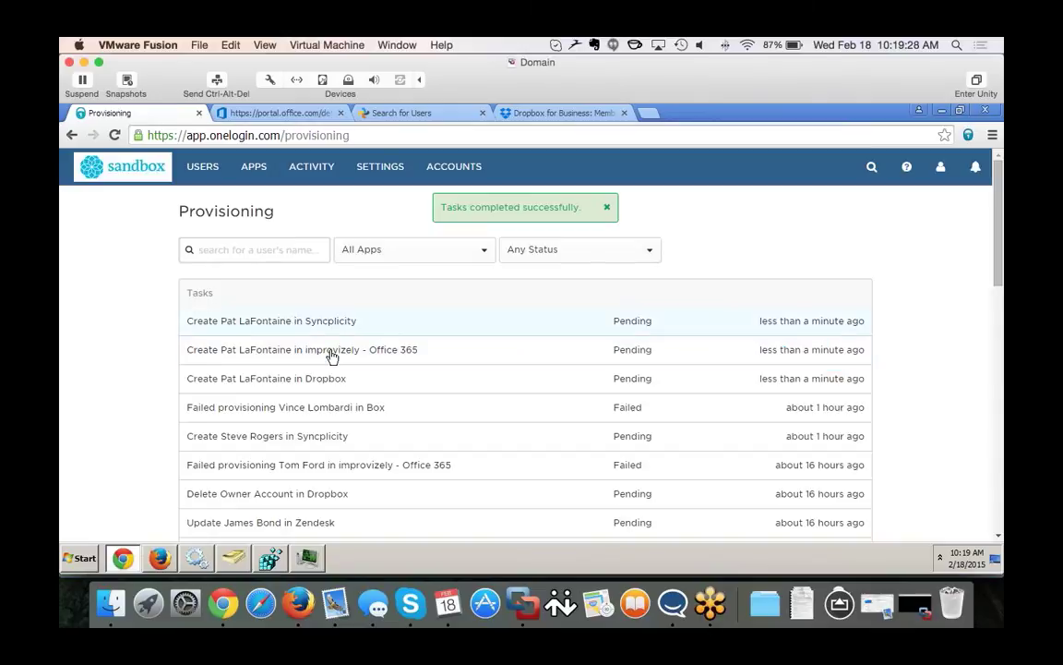
{"action": "left_click", "coordinate": [386, 356]}
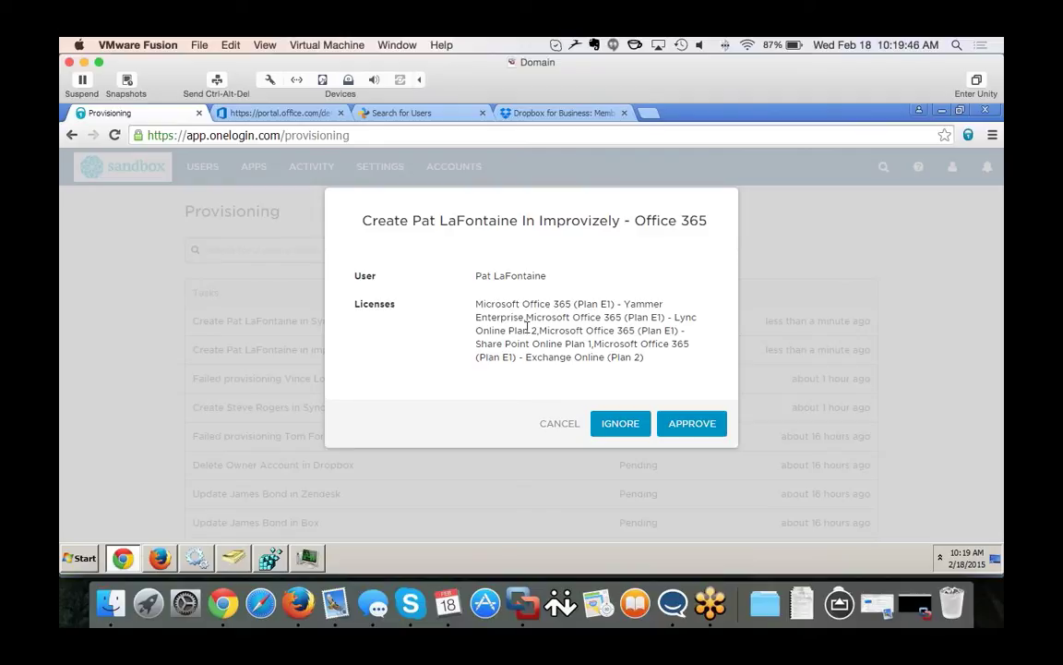
{"action": "left_click", "coordinate": [722, 426]}
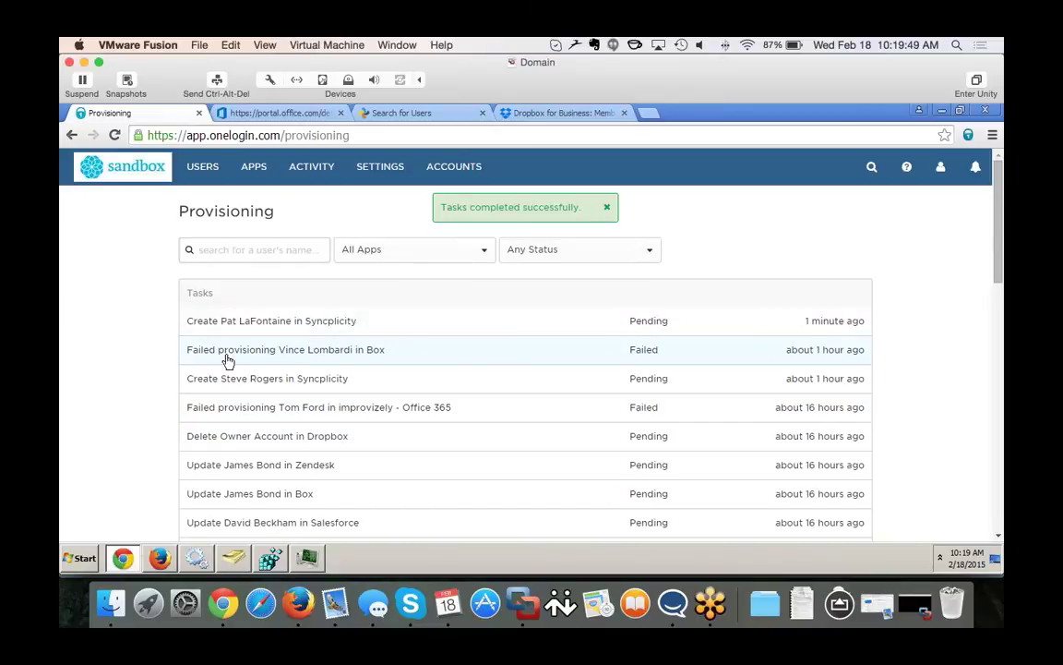
{"action": "left_click", "coordinate": [314, 323]}
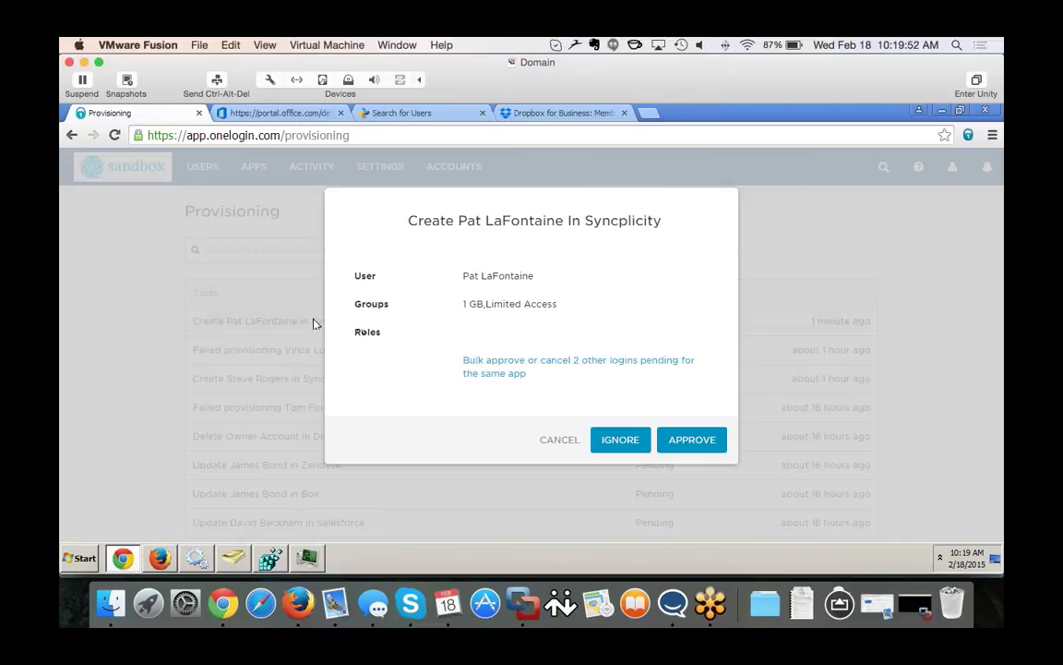
{"action": "left_click", "coordinate": [694, 443]}
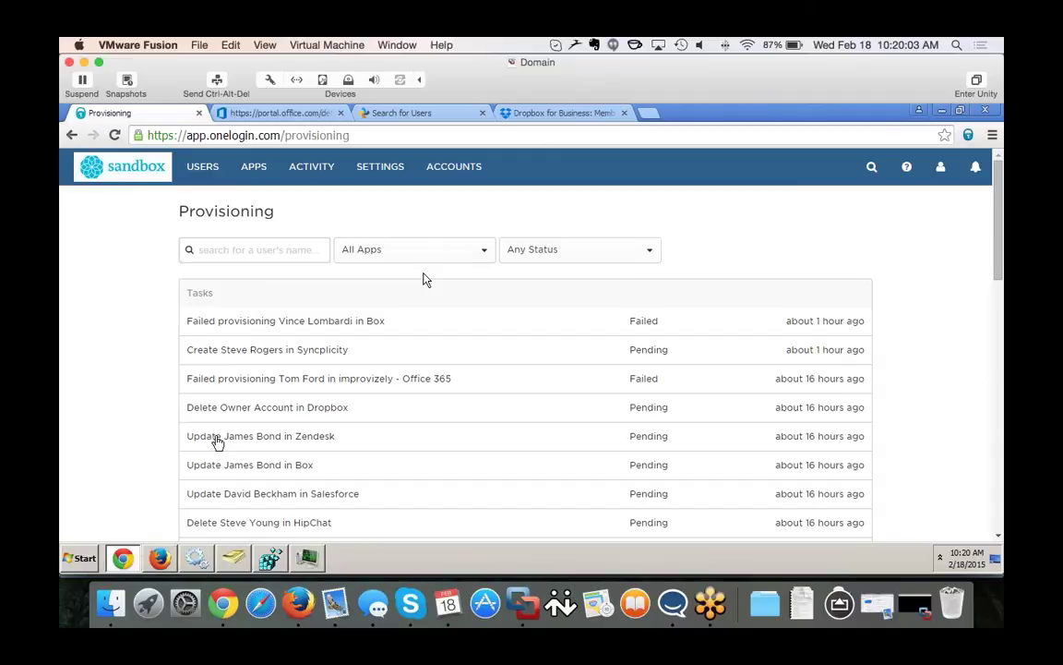
{"action": "left_click", "coordinate": [159, 558]}
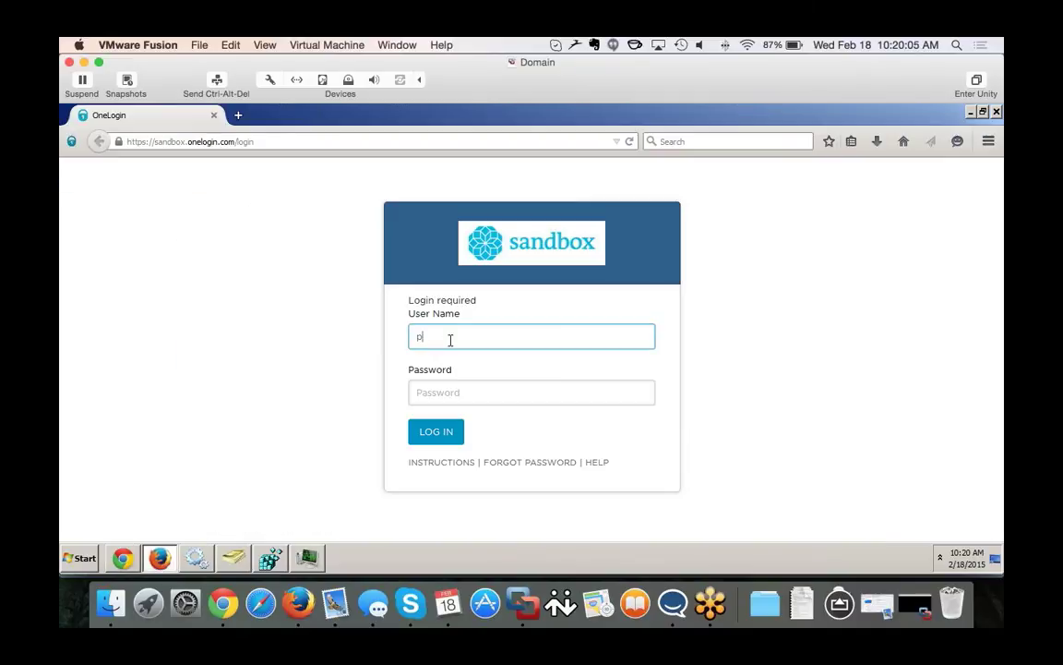
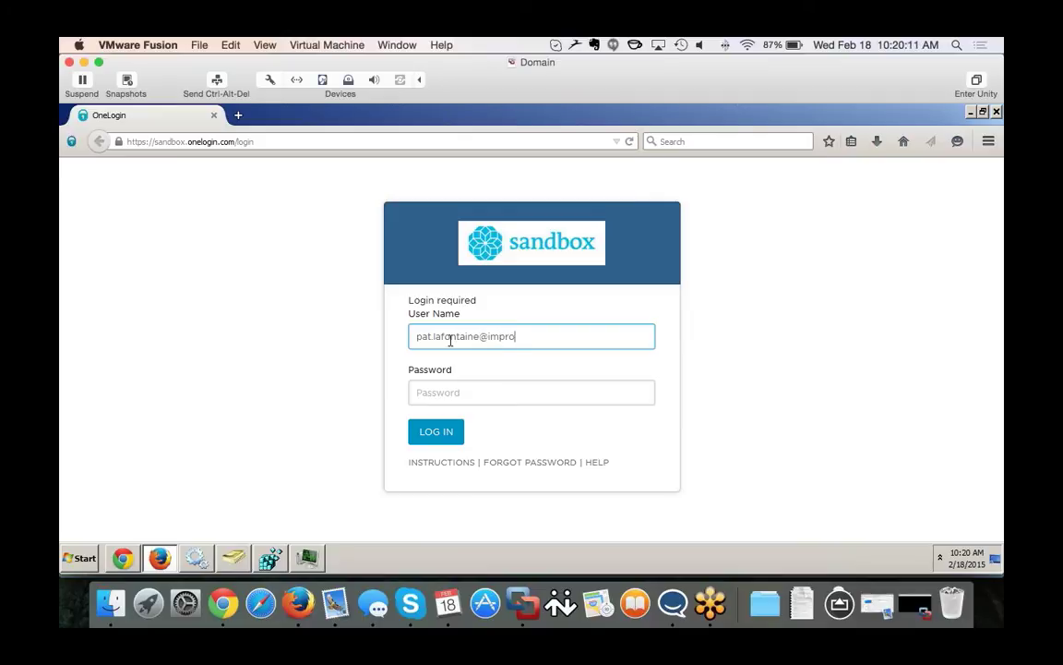
Sign in to OneLogin with the new user's e-mail address and password.
{"action": "key", "text": "Tab"}
{"action": "type", "text": "••"}
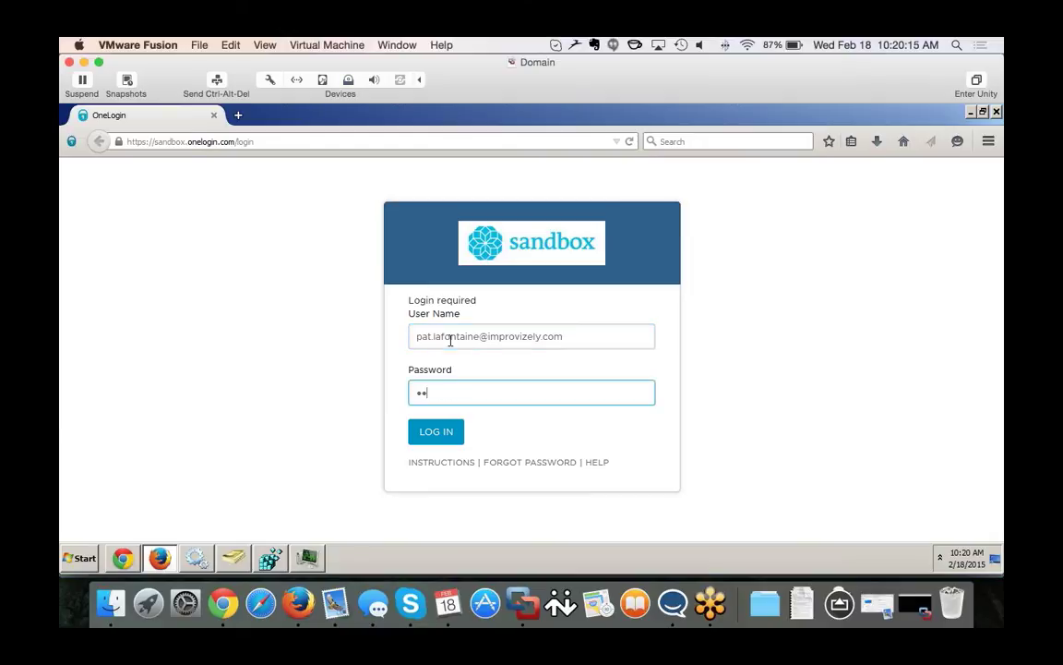
{"action": "type", "text": "••••••"}
{"action": "key", "text": "Return"}
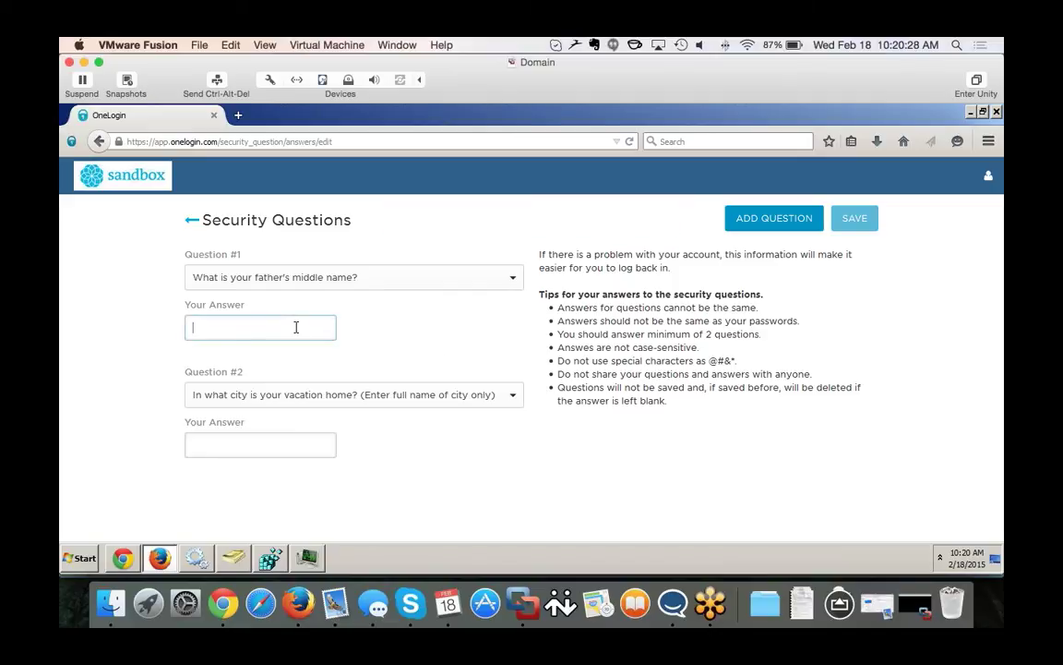
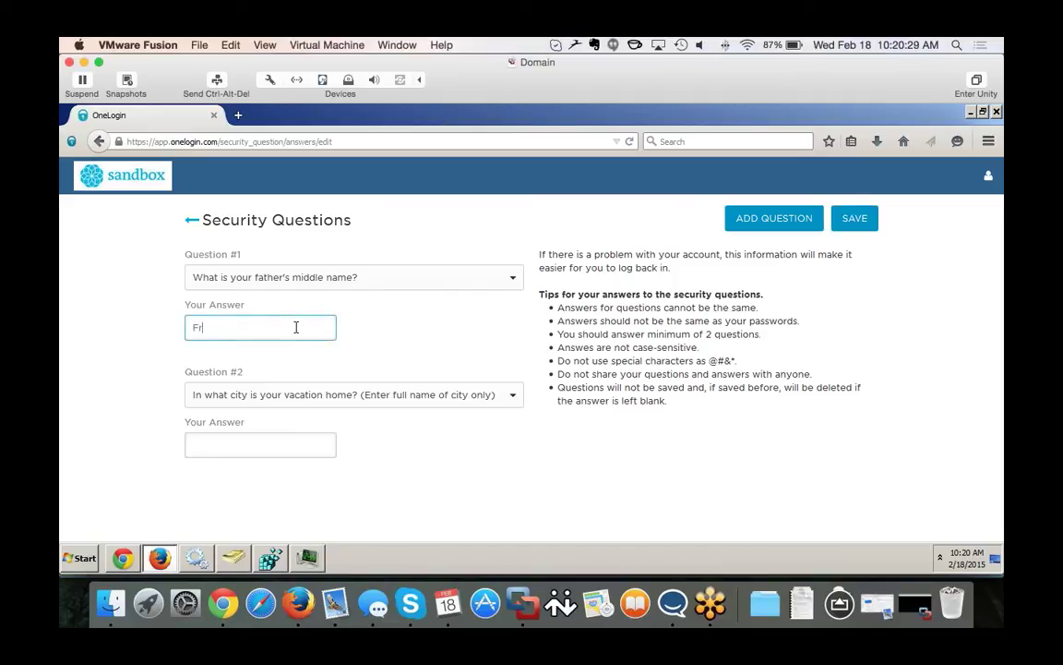
Enter answers to both security questions and save them.
{"action": "key", "text": "Tab"}
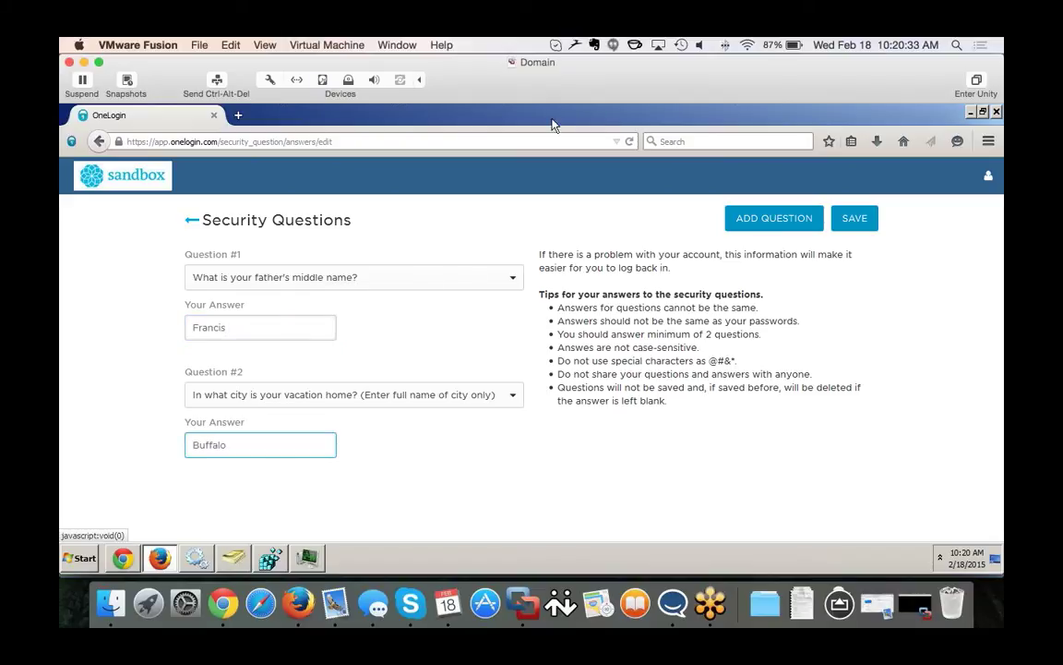
{"action": "left_click", "coordinate": [851, 219]}
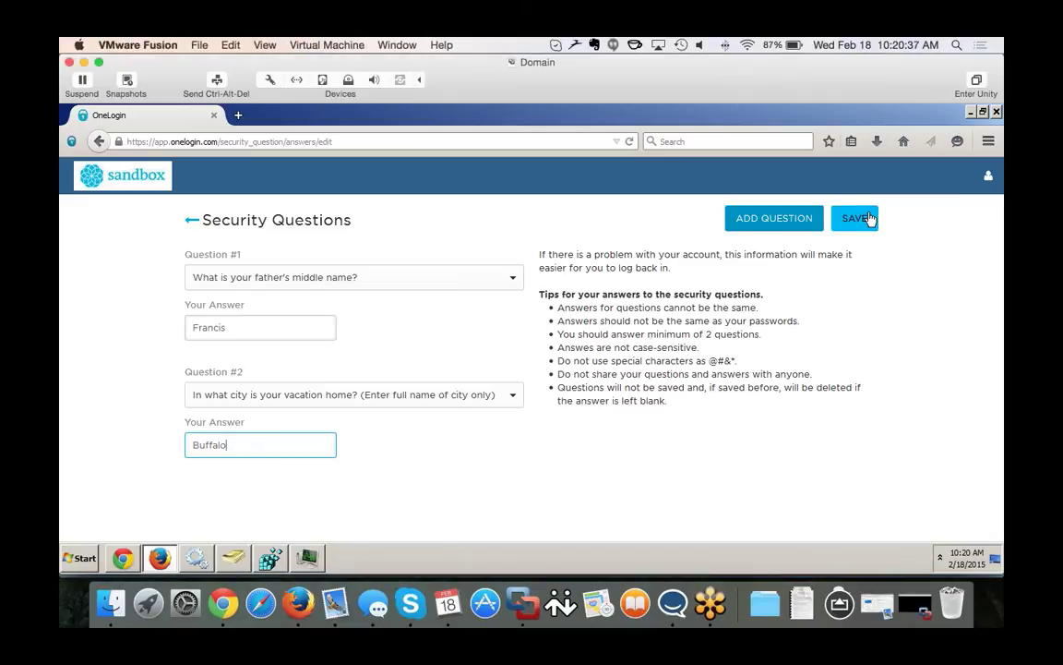
{"action": "left_click", "coordinate": [869, 219]}
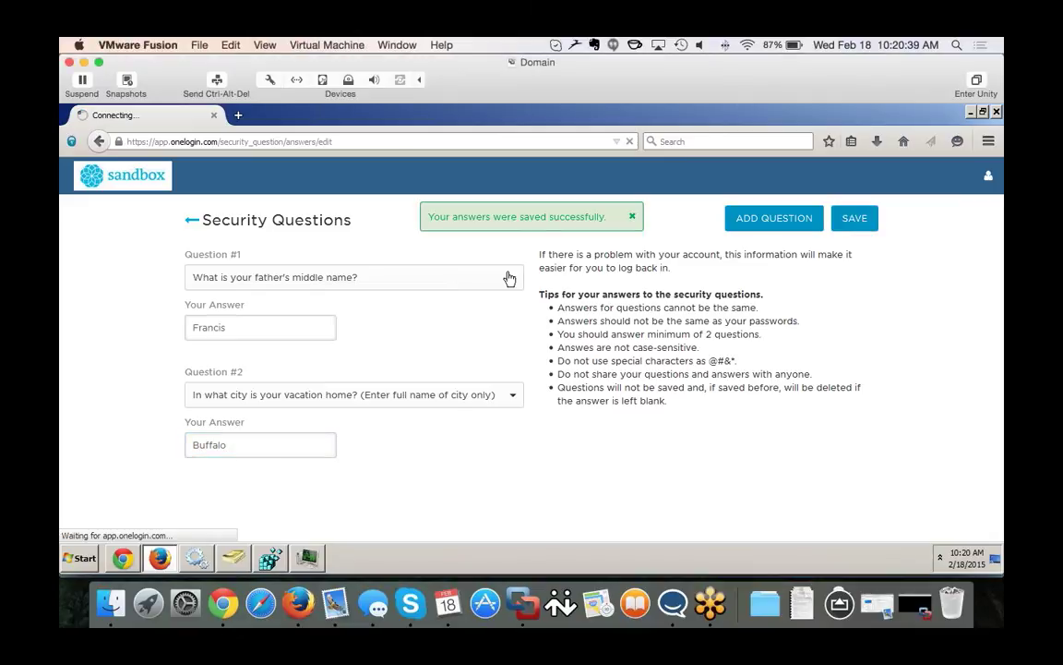
Launch the improvizely Office 365 tile from App Home and close the account menu.
{"action": "left_click", "coordinate": [130, 182]}
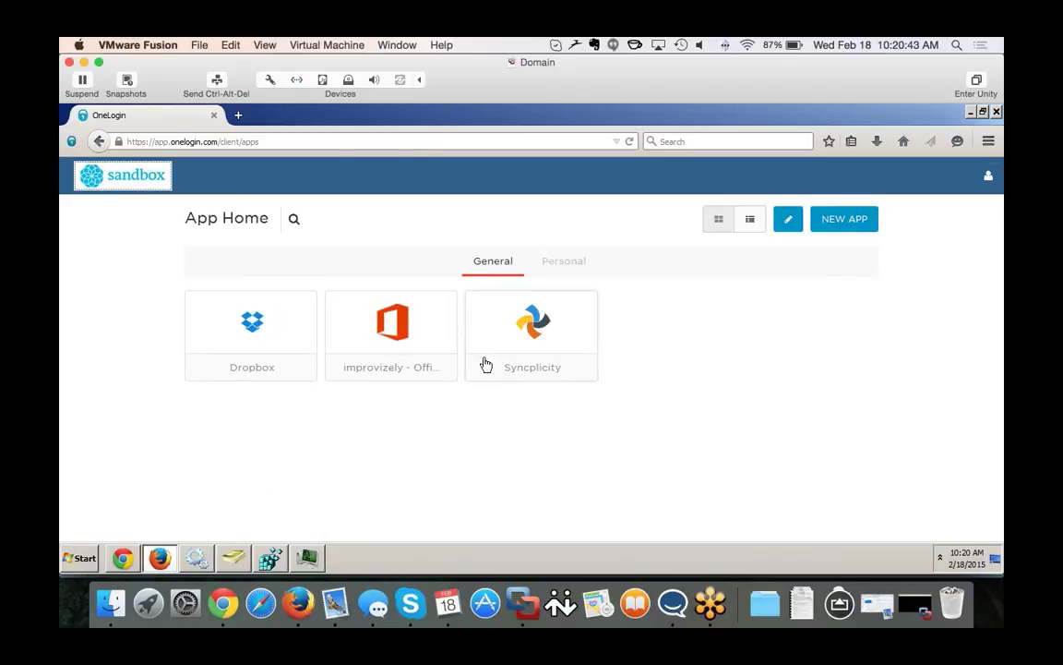
{"action": "left_click", "coordinate": [430, 340]}
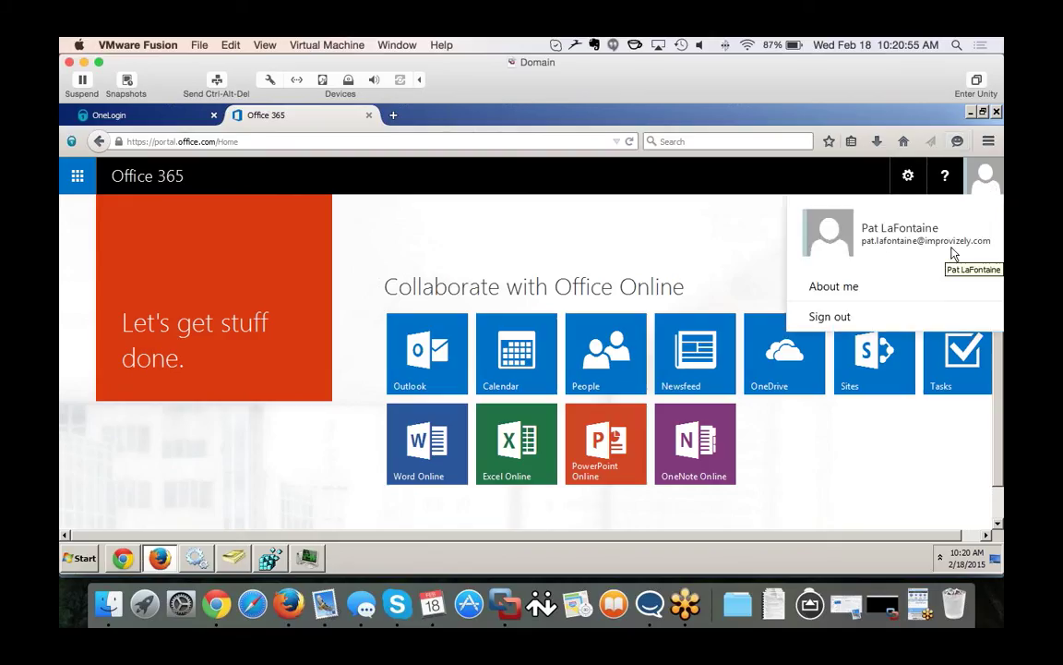
{"action": "left_click", "coordinate": [642, 199]}
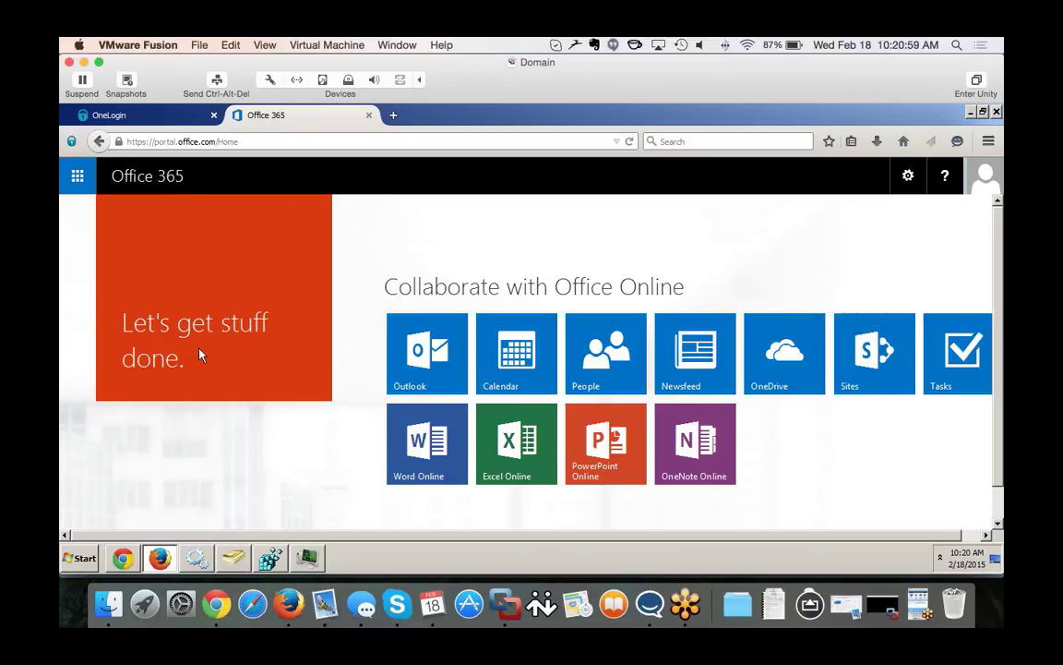
Launch Syncplicity, then Dropbox, from the app list and return to OneLogin's Provisioning tab.
{"action": "left_click", "coordinate": [147, 116]}
{"action": "left_click", "coordinate": [544, 349]}
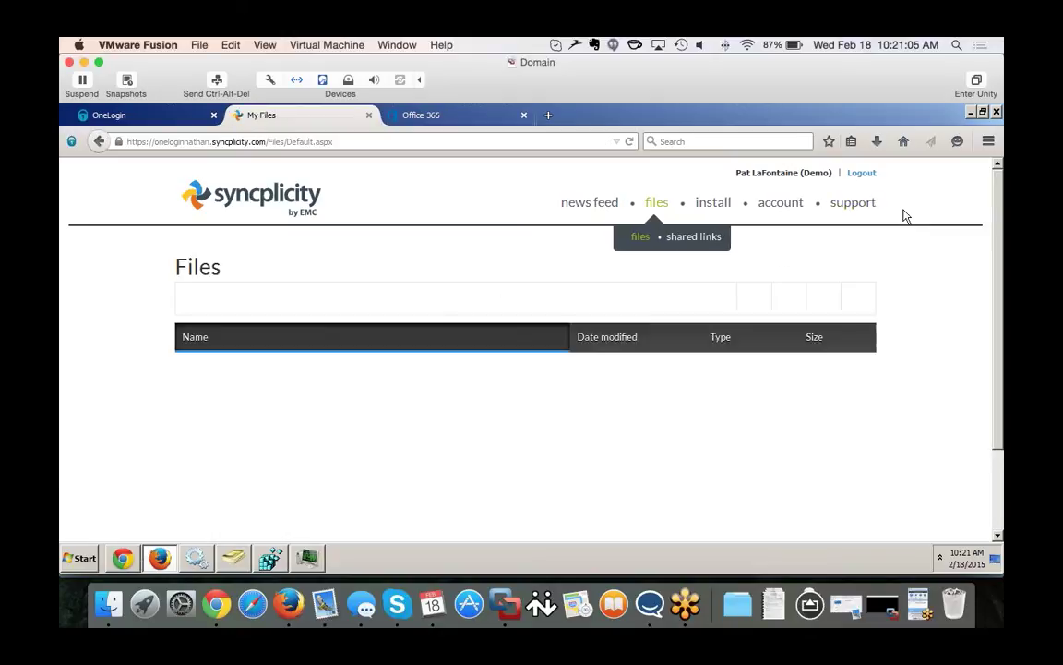
{"action": "left_click", "coordinate": [126, 115]}
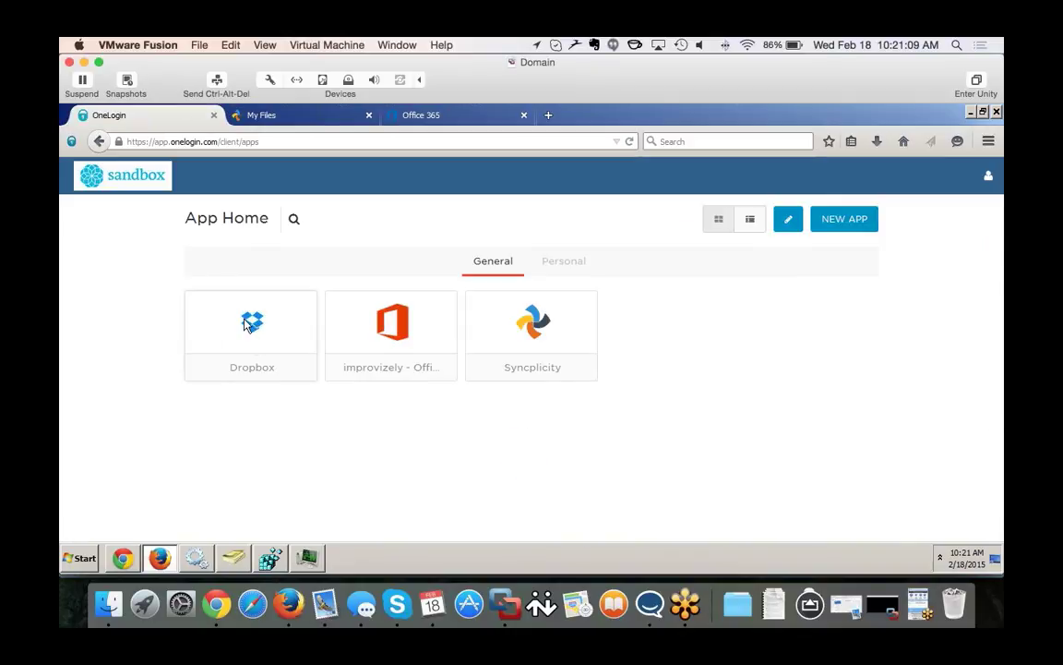
{"action": "left_click", "coordinate": [248, 323]}
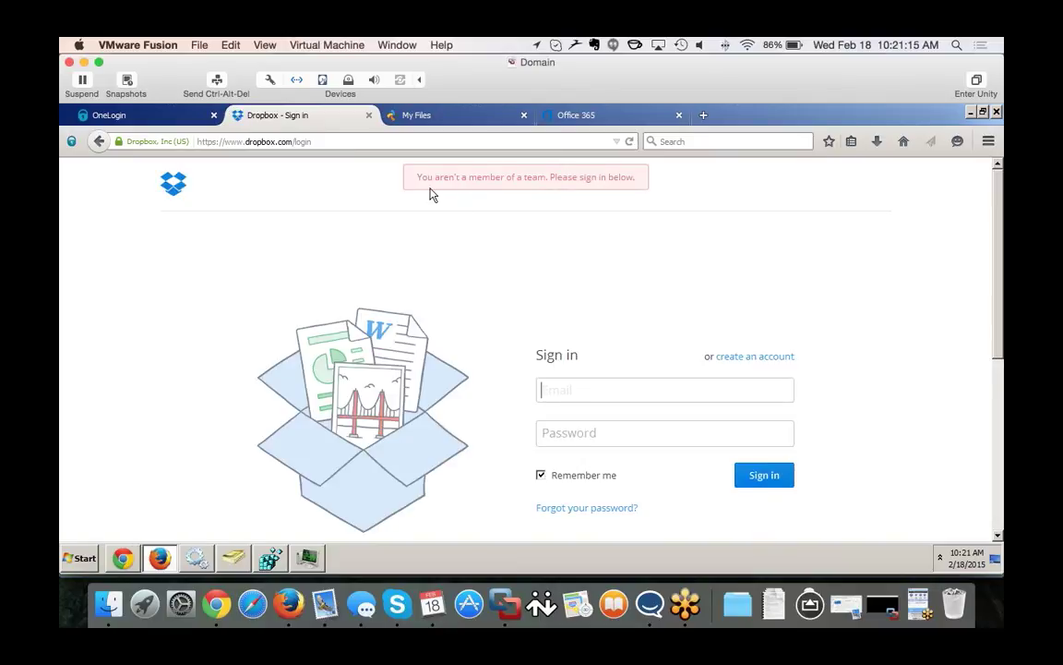
{"action": "left_click", "coordinate": [123, 557]}
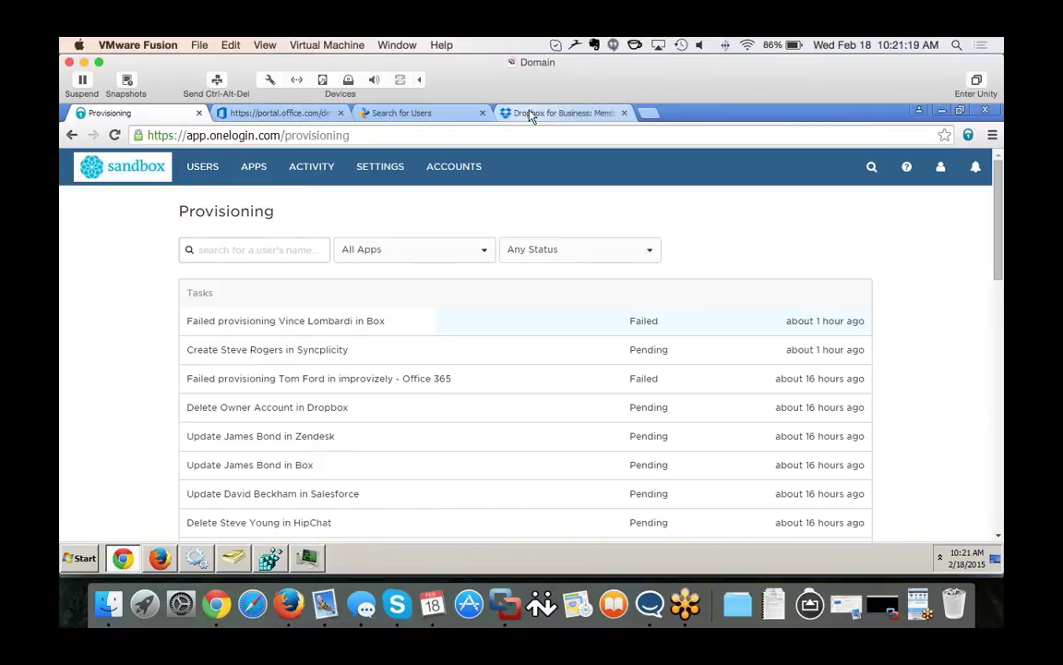
Reload the Dropbox team Members list and highlight the new user's email in Invited status.
{"action": "left_click", "coordinate": [535, 113]}
{"action": "left_click", "coordinate": [114, 134]}
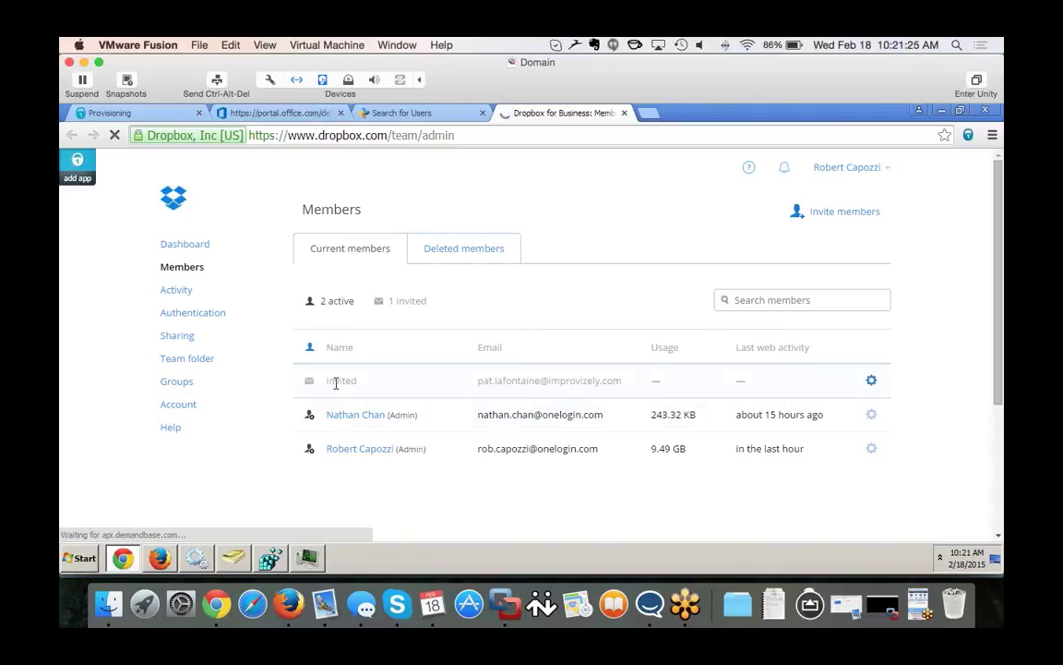
{"action": "left_click_drag", "start_coordinate": [477, 388], "coordinate": [621, 385]}
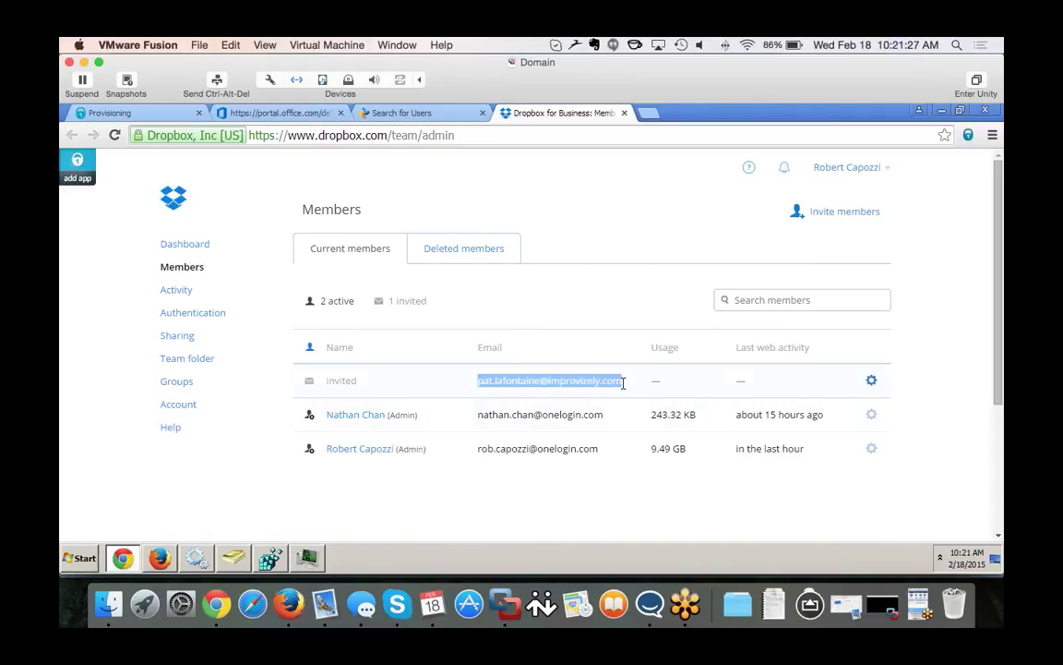
{"action": "left_click", "coordinate": [607, 279]}
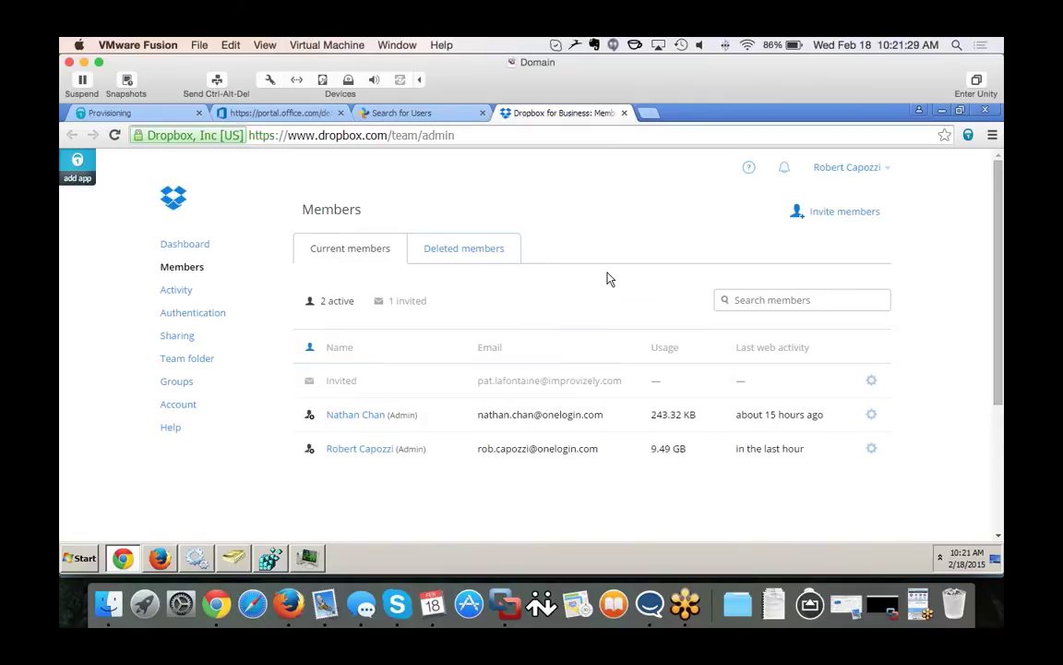
Briefly check Active Directory Users and Computers, then hide it again.
{"action": "left_click", "coordinate": [233, 558]}
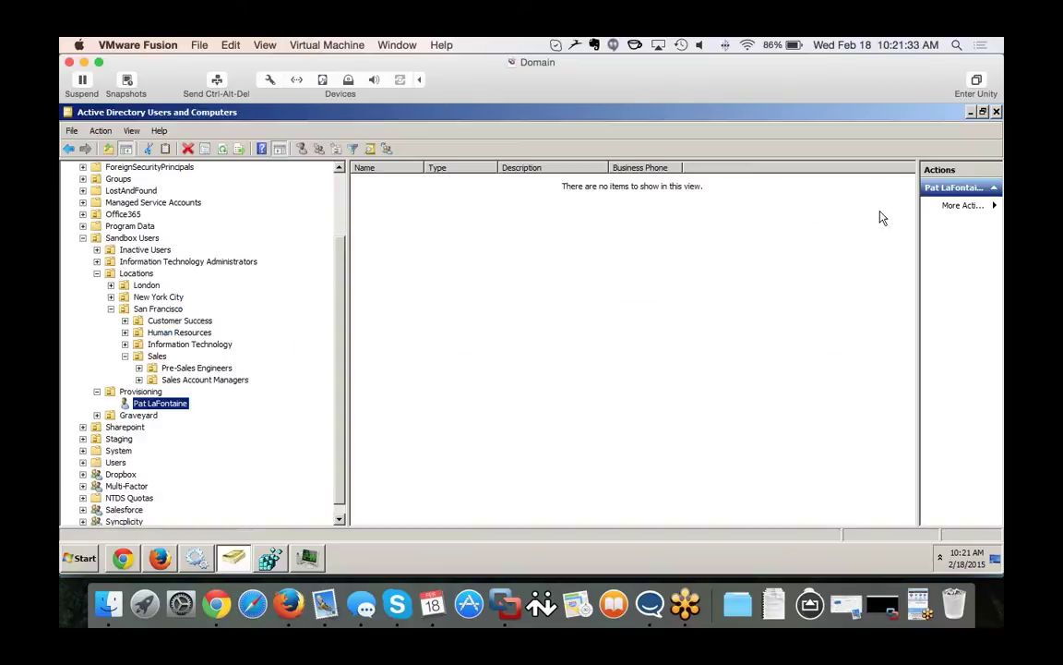
{"action": "left_click", "coordinate": [971, 112]}
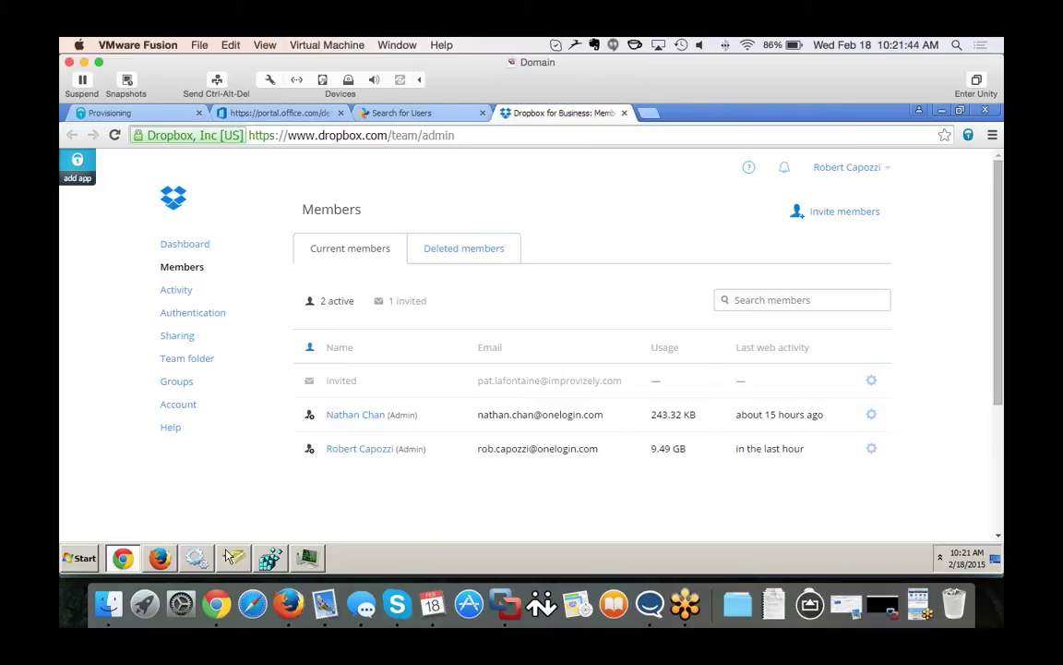
{"action": "mouse_move", "coordinate": [241, 555]}
Sign the user out of Office 365 from the account menu in Firefox.
{"action": "left_click", "coordinate": [160, 559]}
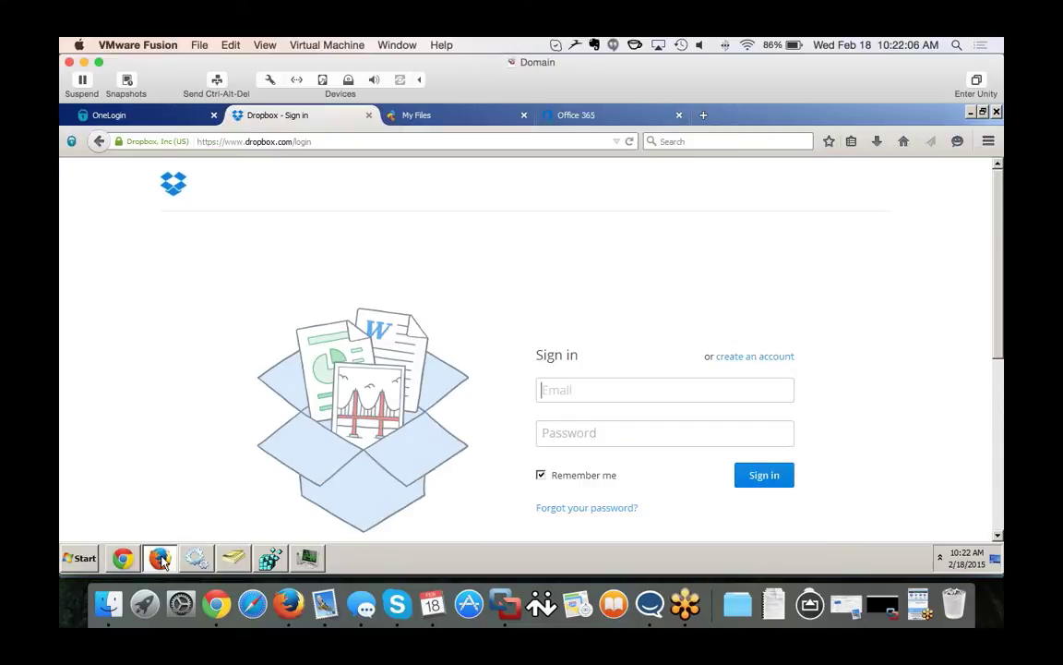
{"action": "left_click", "coordinate": [587, 115]}
{"action": "left_click", "coordinate": [980, 186]}
{"action": "left_click", "coordinate": [905, 311]}
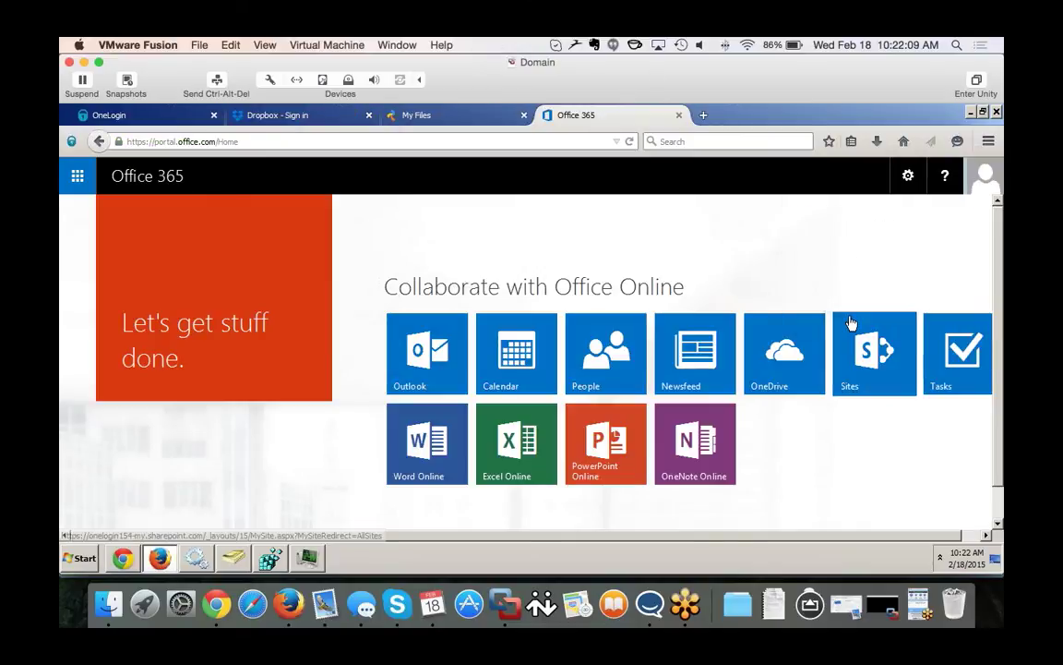
Close the Syncplicity Files and Dropbox sign-in tabs.
{"action": "left_click", "coordinate": [492, 120]}
{"action": "left_click", "coordinate": [523, 115]}
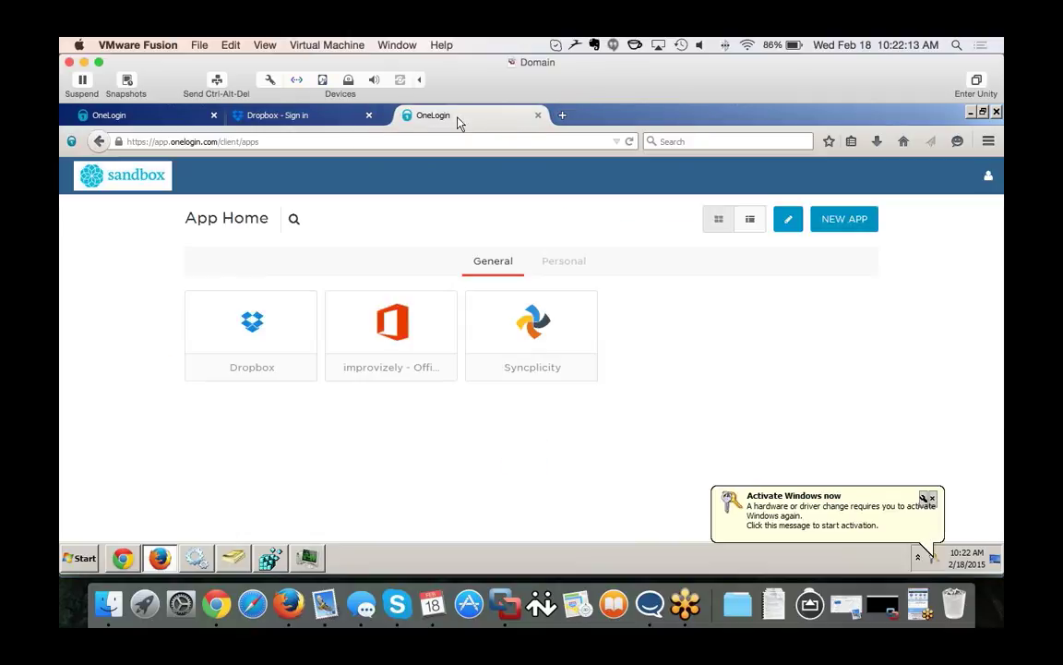
{"action": "left_click", "coordinate": [368, 114]}
Search the web for 'microsoft login' from the address bar.
{"action": "left_click", "coordinate": [316, 141]}
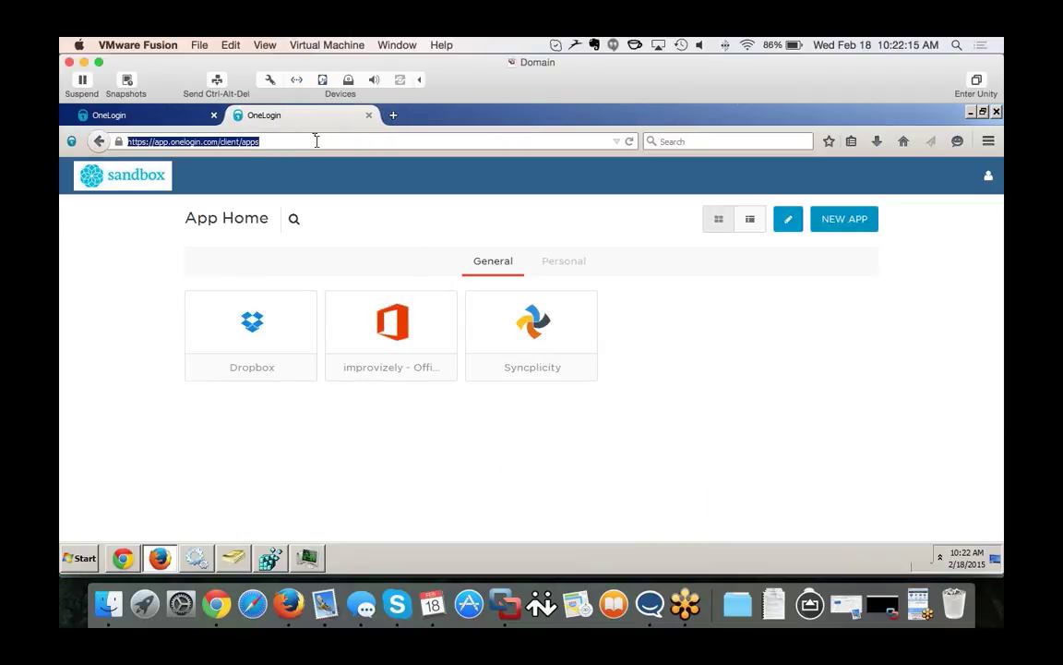
{"action": "type", "text": "l"}
{"action": "key", "text": "Escape"}
{"action": "key", "text": "BackSpace"}
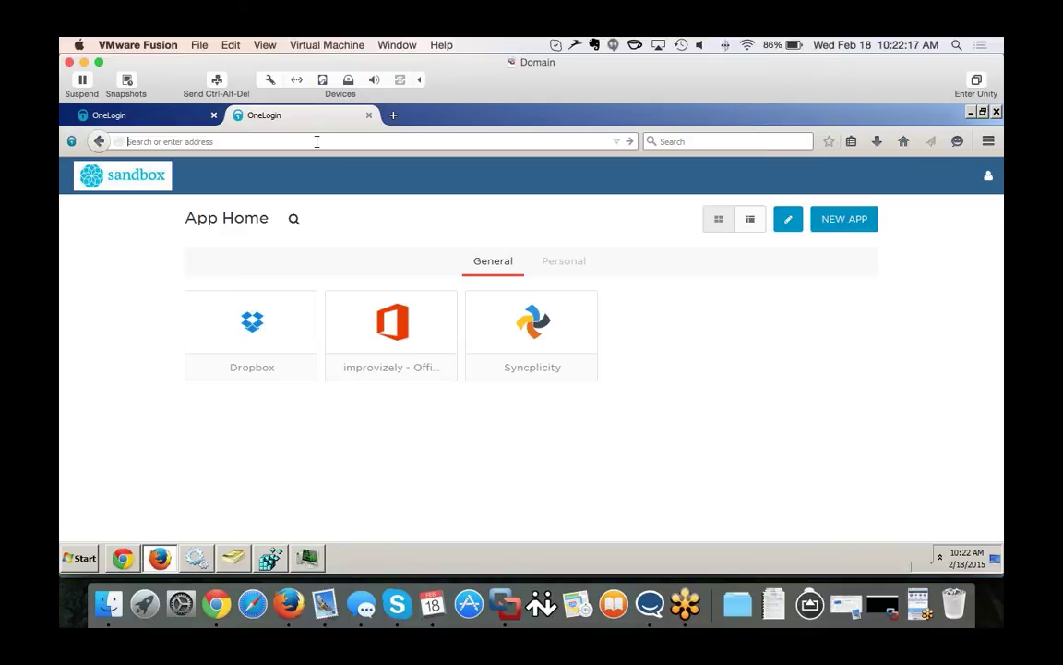
{"action": "type", "text": "microsoft login"}
{"action": "key", "text": "Return"}
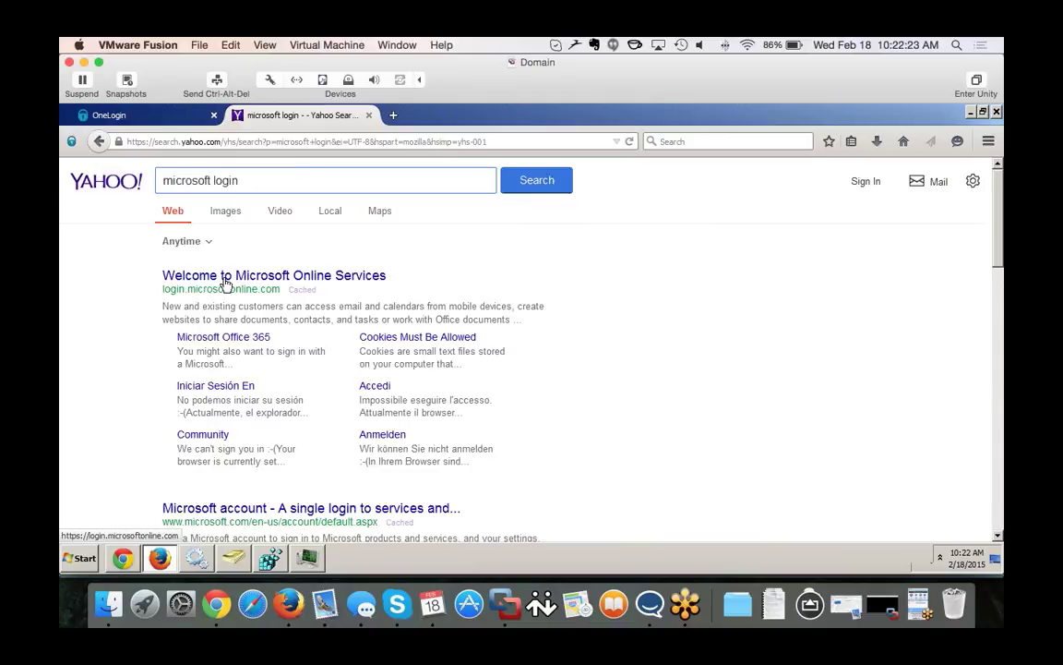
Open the Microsoft Online Services result, then log the user out of OneLogin.
{"action": "left_click", "coordinate": [220, 274]}
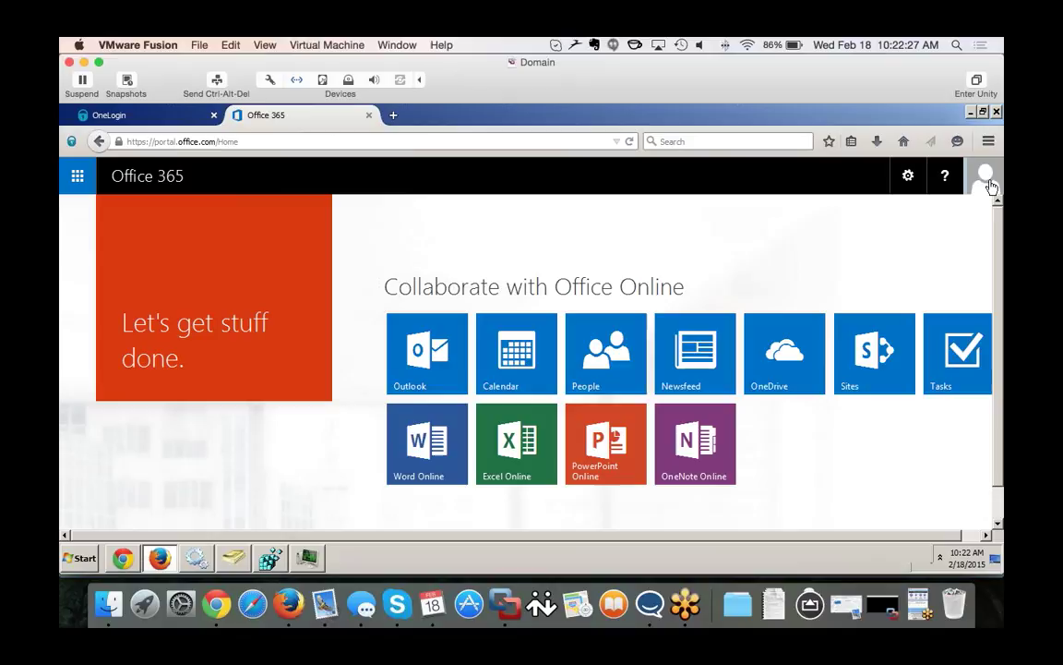
{"action": "left_click", "coordinate": [151, 114]}
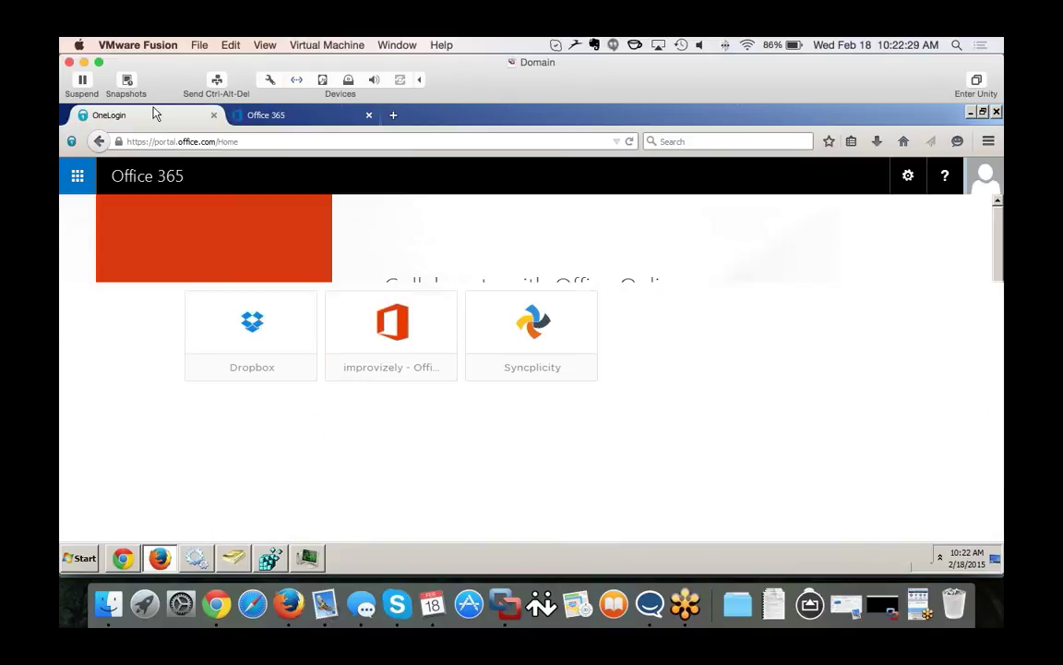
{"action": "left_click", "coordinate": [987, 175]}
{"action": "left_click", "coordinate": [988, 176]}
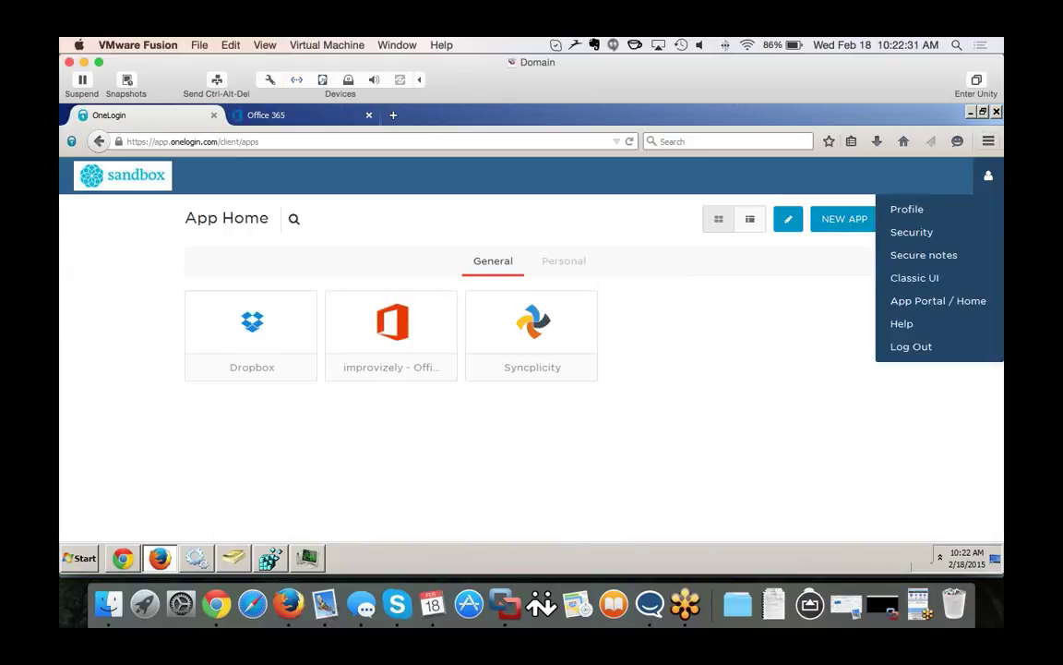
{"action": "left_click", "coordinate": [919, 348]}
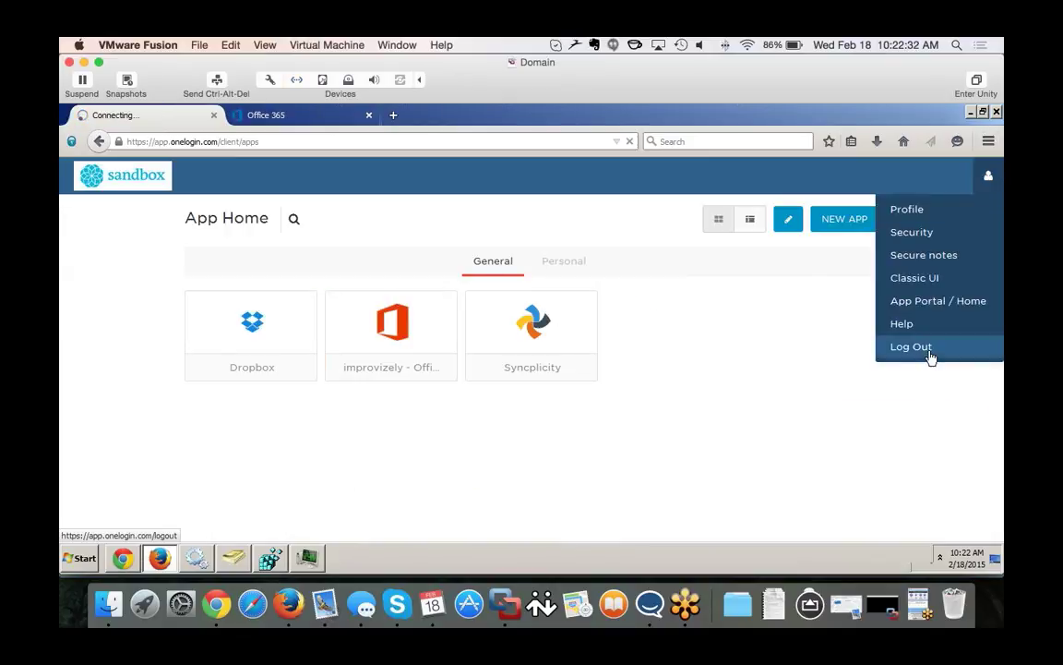
Sign the user out of Office 365 from its account menu.
{"action": "left_click", "coordinate": [277, 114]}
{"action": "left_click", "coordinate": [985, 175]}
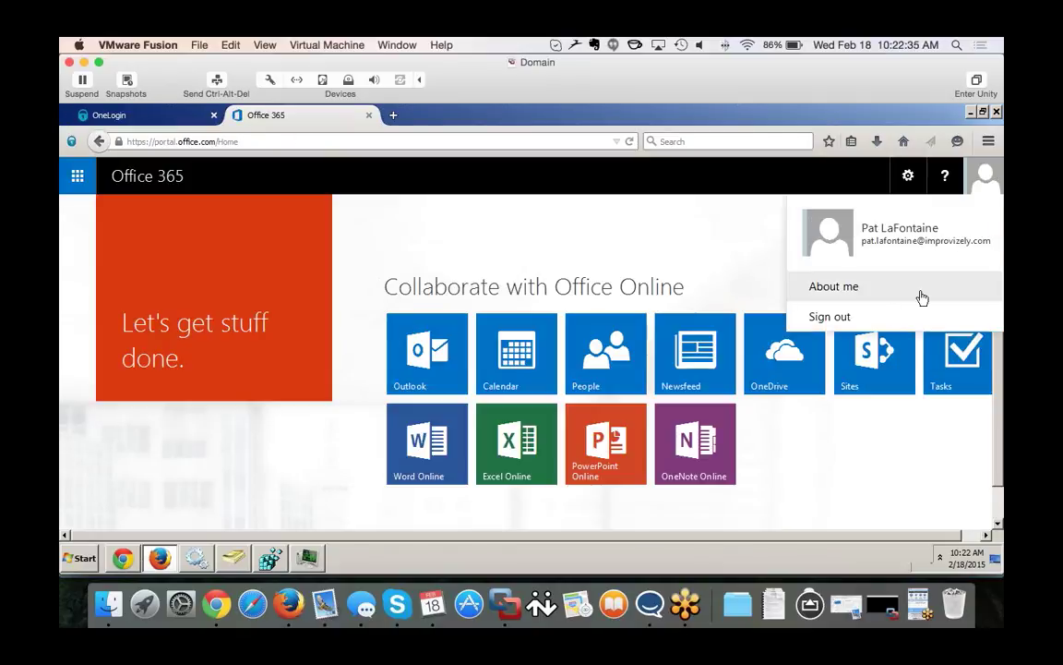
{"action": "left_click", "coordinate": [830, 316]}
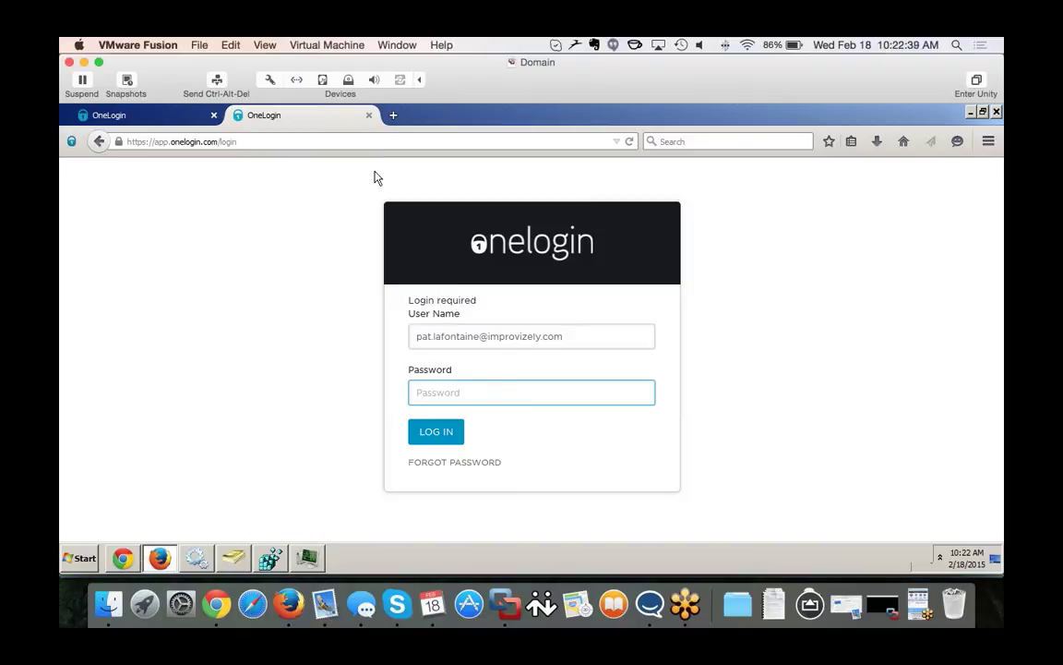
Run a web search for 'microsoft login' from the address bar.
{"action": "left_click", "coordinate": [234, 141]}
{"action": "type", "text": "log"}
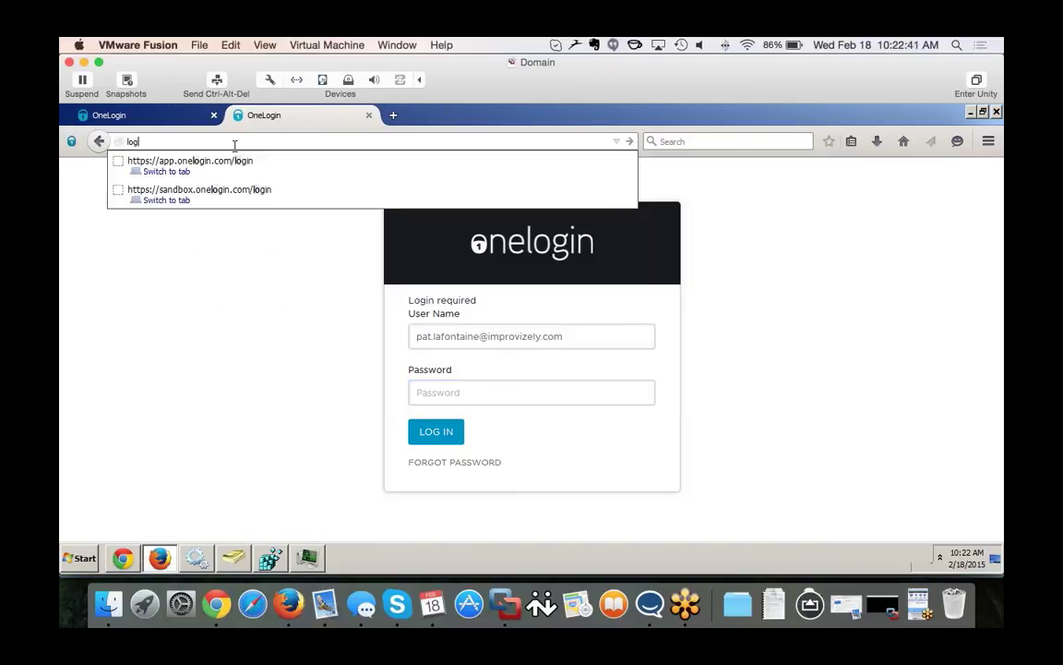
{"action": "type", "text": "in"}
{"action": "key", "text": "ctrl+a"}
{"action": "type", "text": "microsf"}
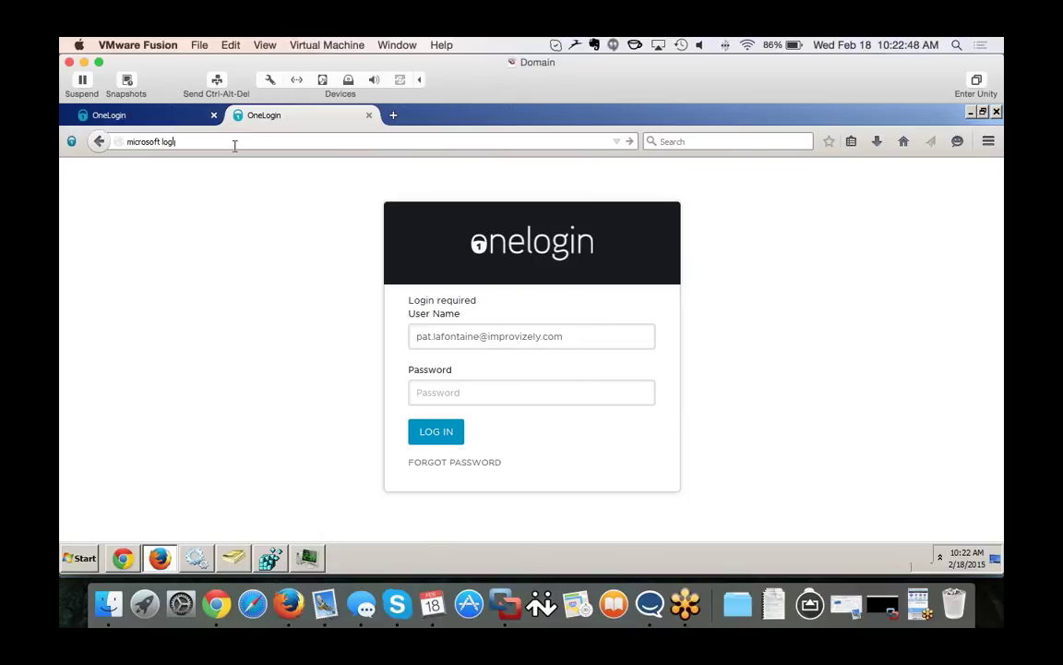
{"action": "key", "text": "Return"}
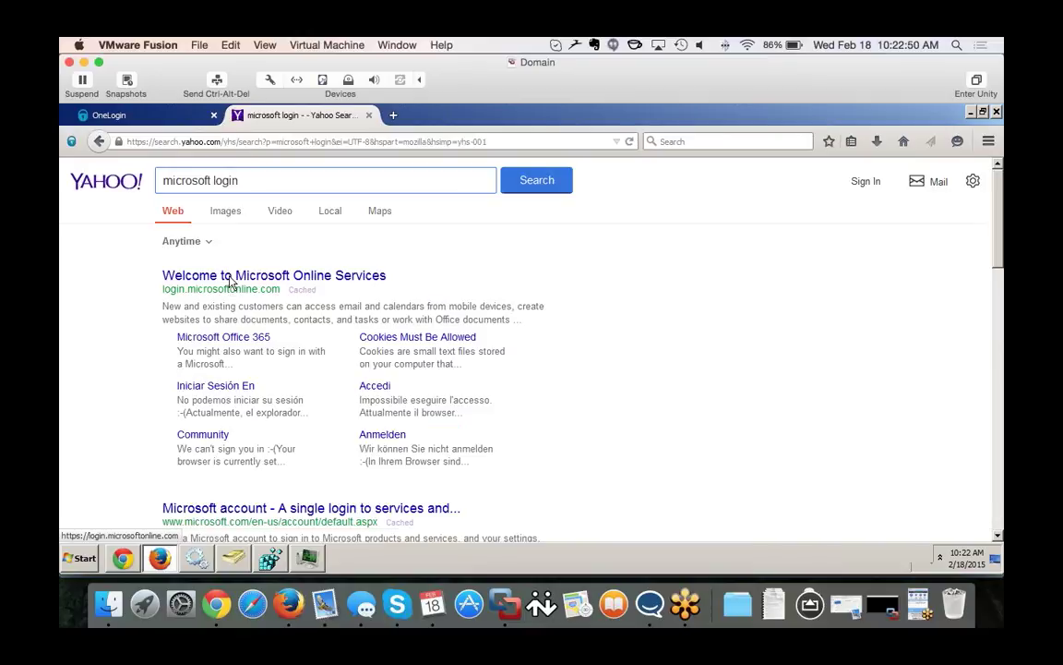
Open the Microsoft Online Services result and sign in with the user's password on OneLogin.
{"action": "left_click", "coordinate": [231, 282]}
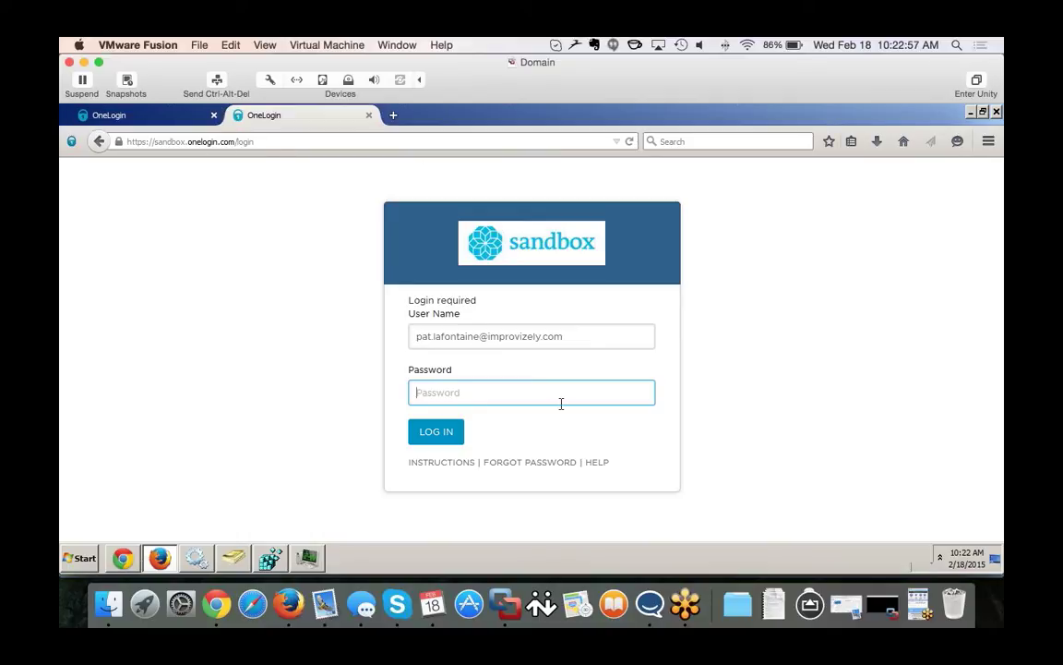
{"action": "type", "text": "p"}
{"action": "type", "text": "••"}
{"action": "left_click", "coordinate": [451, 434]}
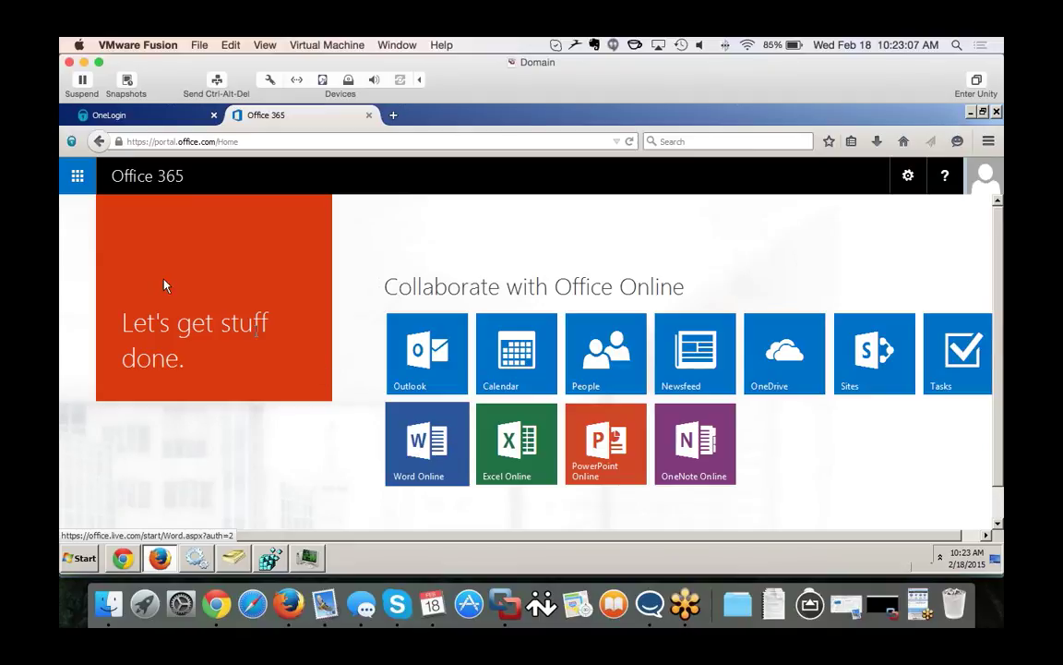
{"action": "left_click", "coordinate": [138, 112]}
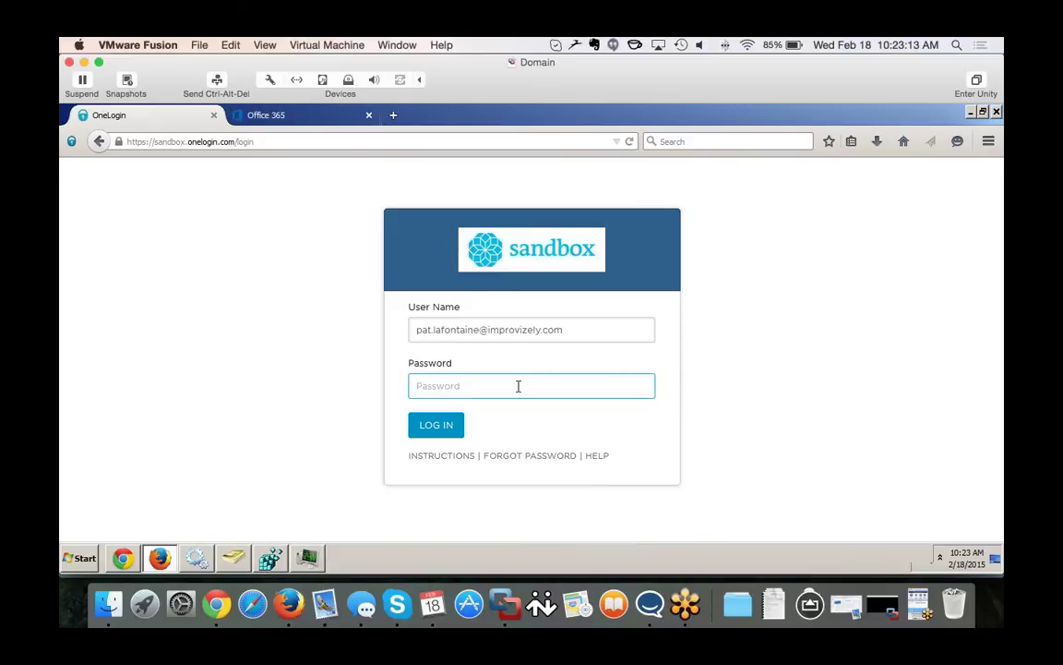
{"action": "type", "text": "*********"}
{"action": "key", "text": "Return"}
Drag the new user from Provisioning into the Graveyard OU and confirm the move.
{"action": "left_click", "coordinate": [236, 558]}
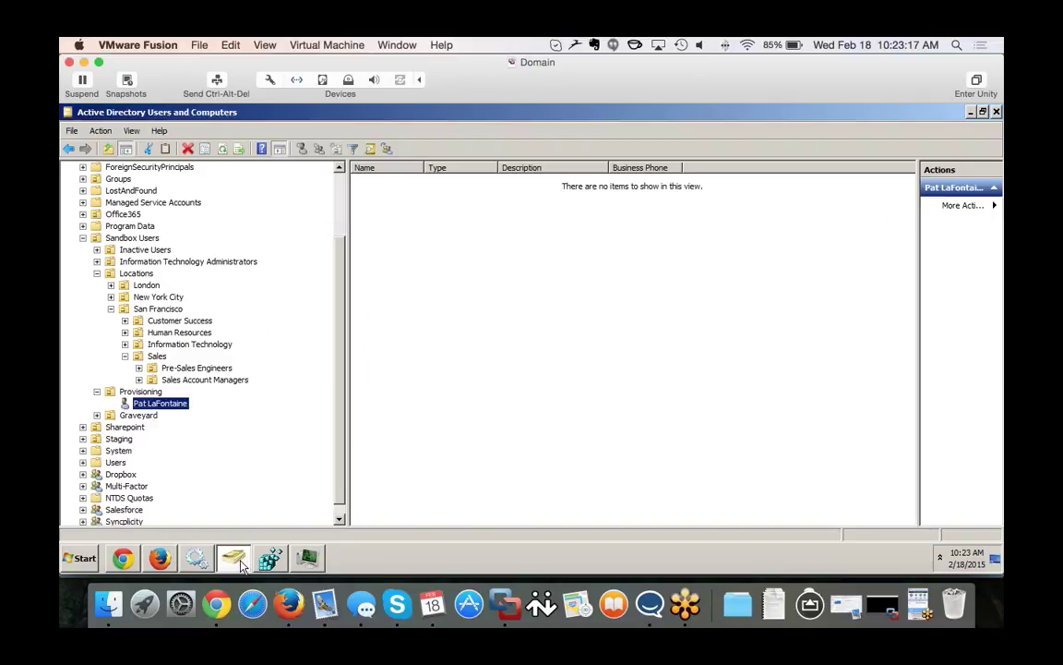
{"action": "left_click", "coordinate": [139, 416]}
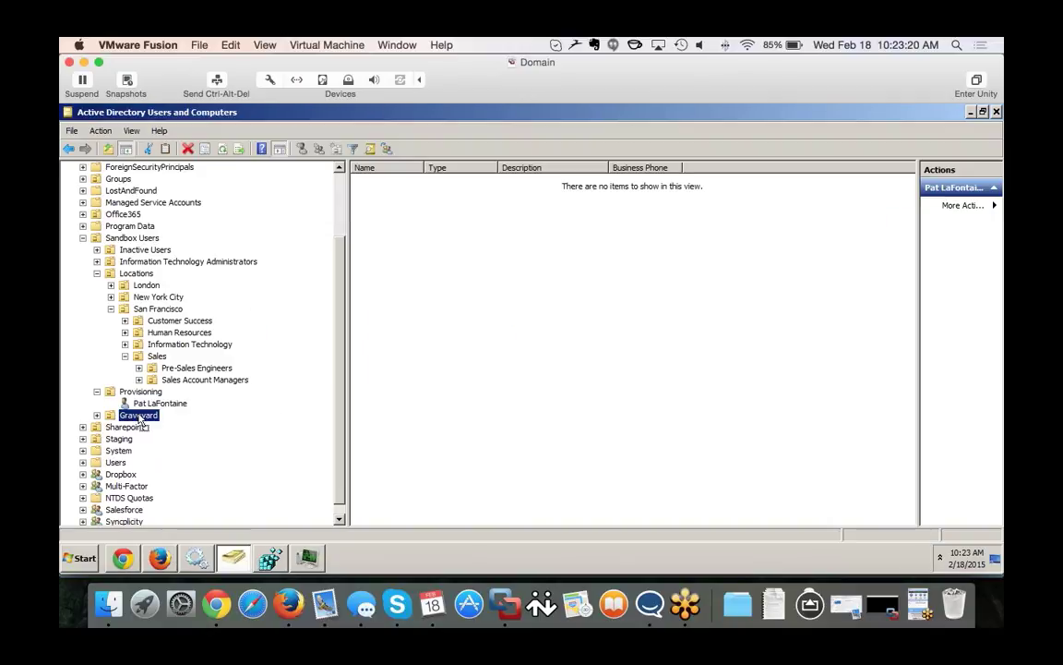
{"action": "left_click_drag", "start_coordinate": [140, 403], "coordinate": [138, 417]}
{"action": "left_click", "coordinate": [481, 371]}
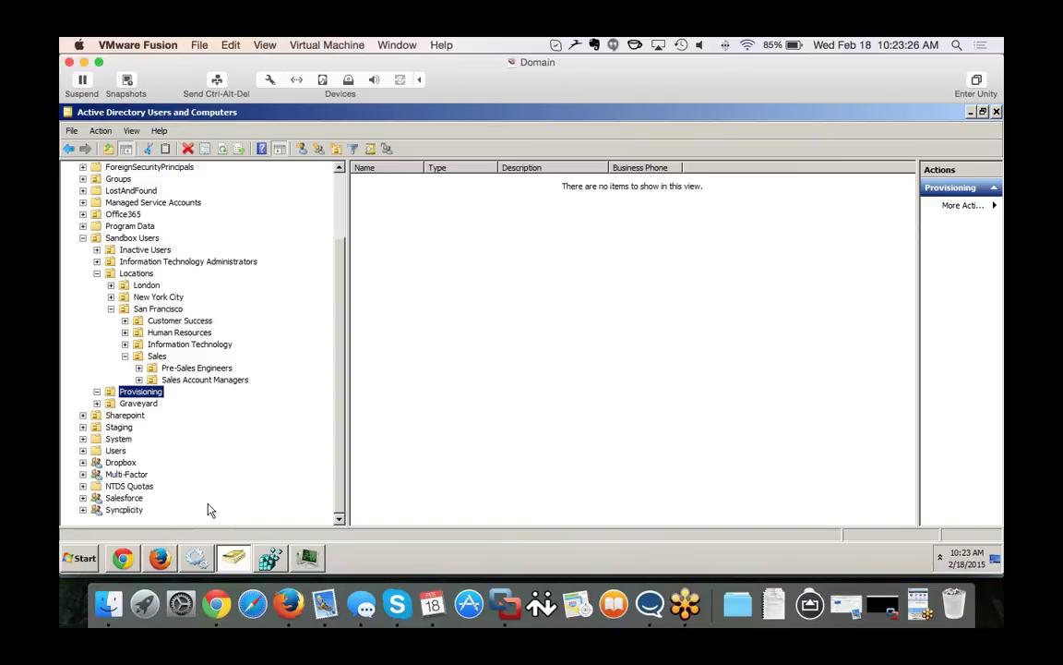
{"action": "left_click", "coordinate": [159, 558]}
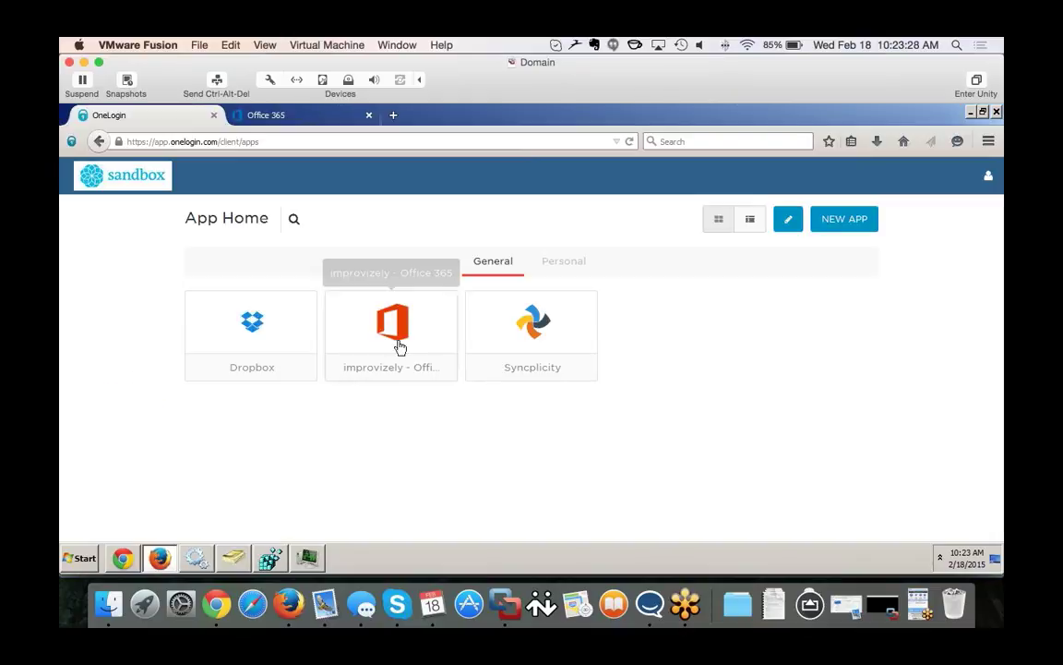
Launch Syncplicity, Dropbox and Office 365 from App Home; each shows only the login page.
{"action": "left_click", "coordinate": [535, 337]}
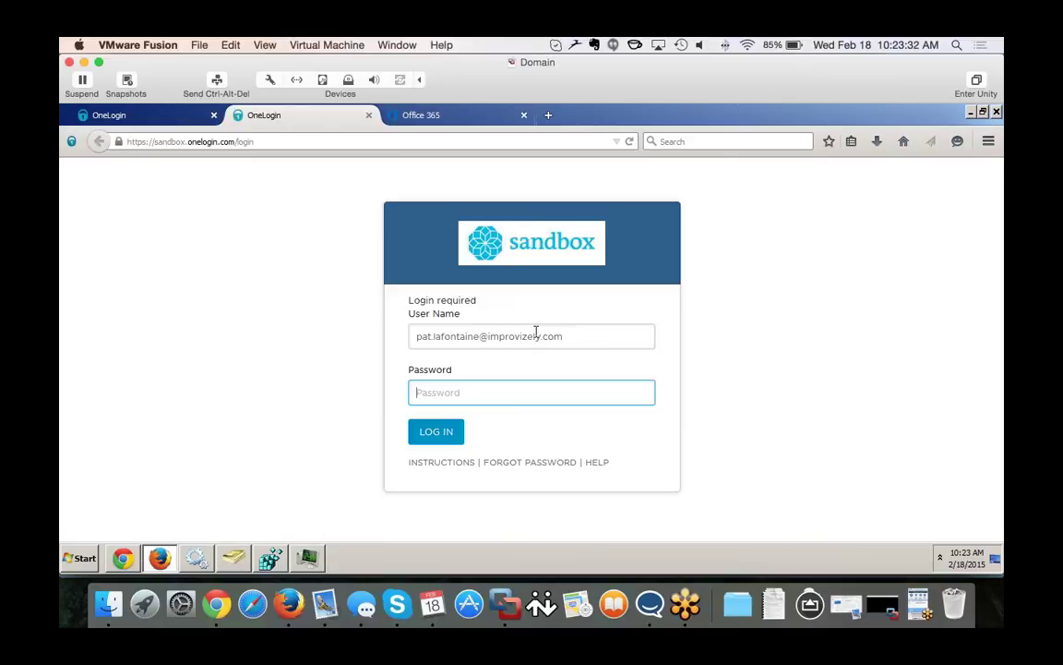
{"action": "left_click", "coordinate": [478, 332]}
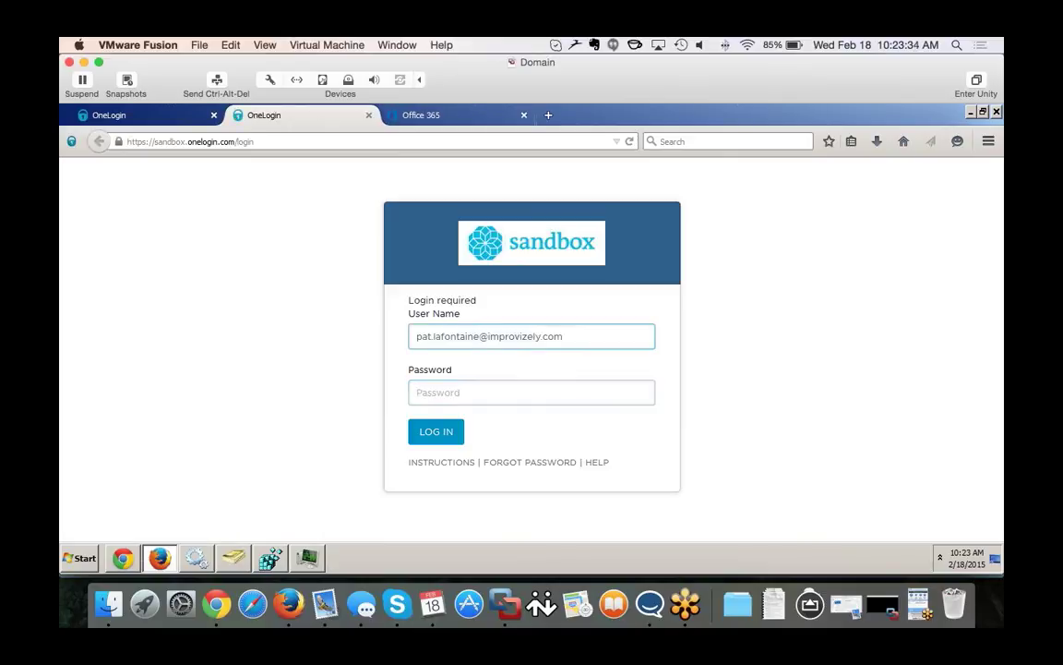
{"action": "left_click", "coordinate": [156, 117]}
{"action": "left_click", "coordinate": [246, 319]}
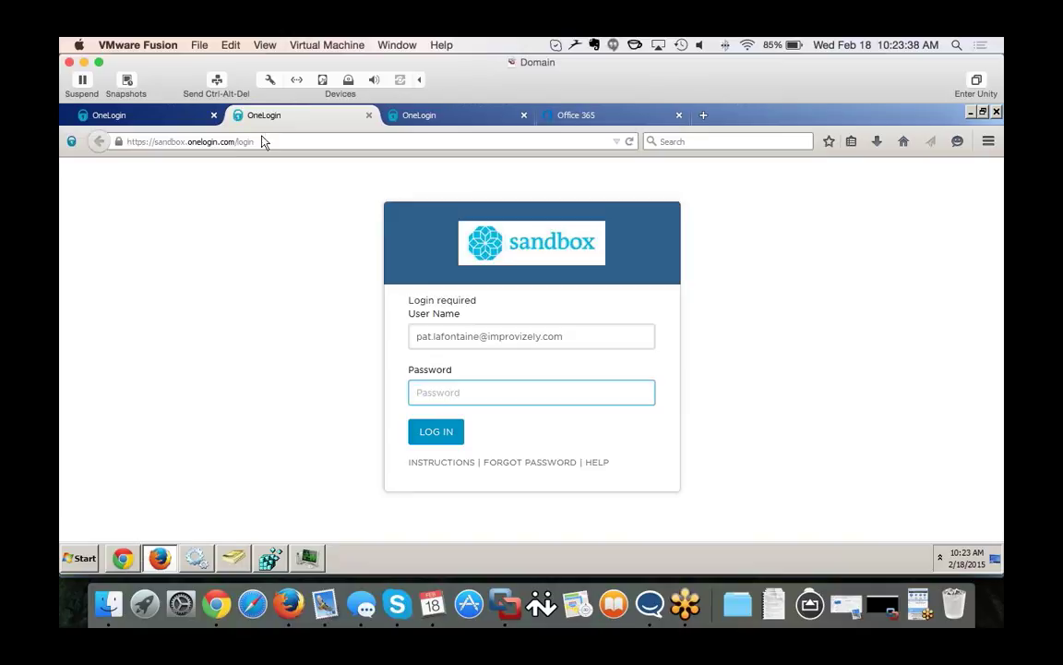
{"action": "left_click", "coordinate": [162, 112]}
{"action": "left_click", "coordinate": [417, 334]}
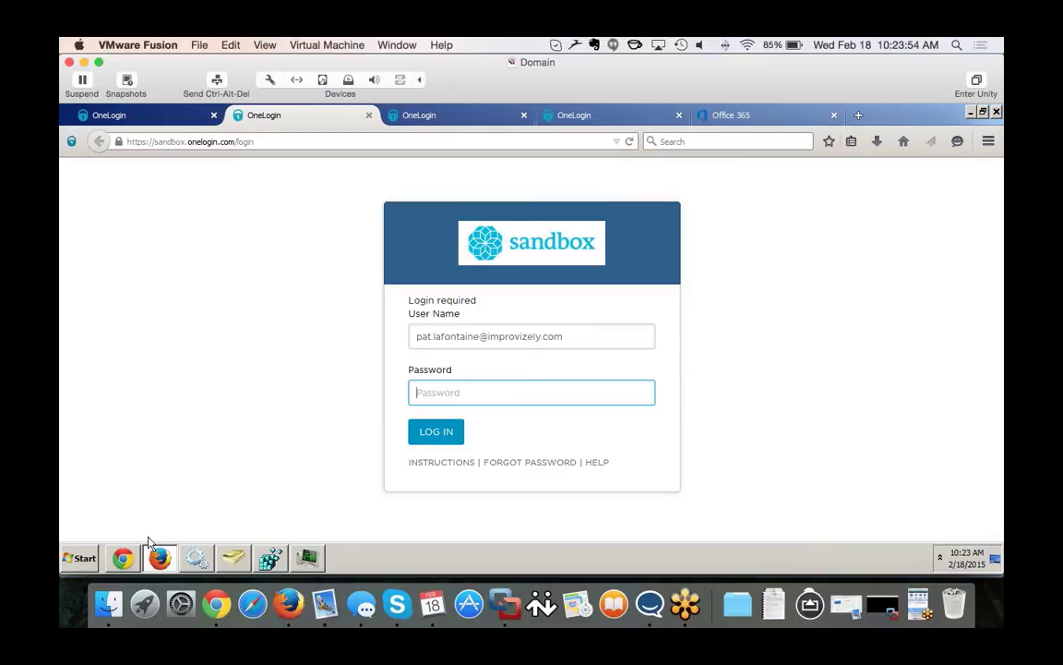
{"action": "left_click", "coordinate": [122, 557]}
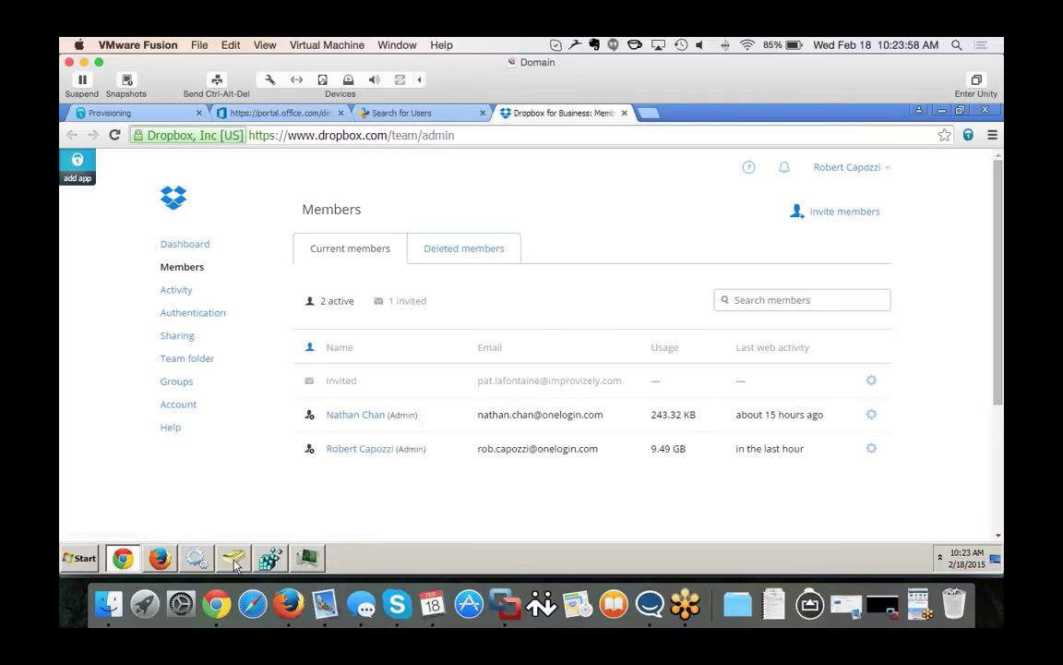
Minimize ADUC and reload the Office 365 Active Users list.
{"action": "mouse_move", "coordinate": [198, 565]}
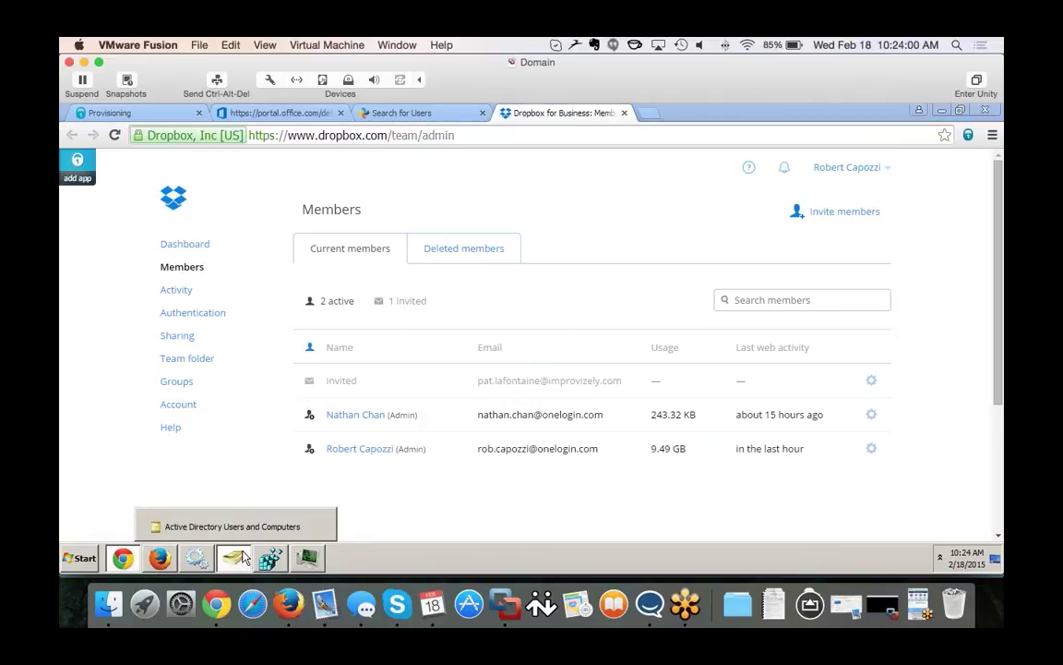
{"action": "left_click", "coordinate": [222, 525]}
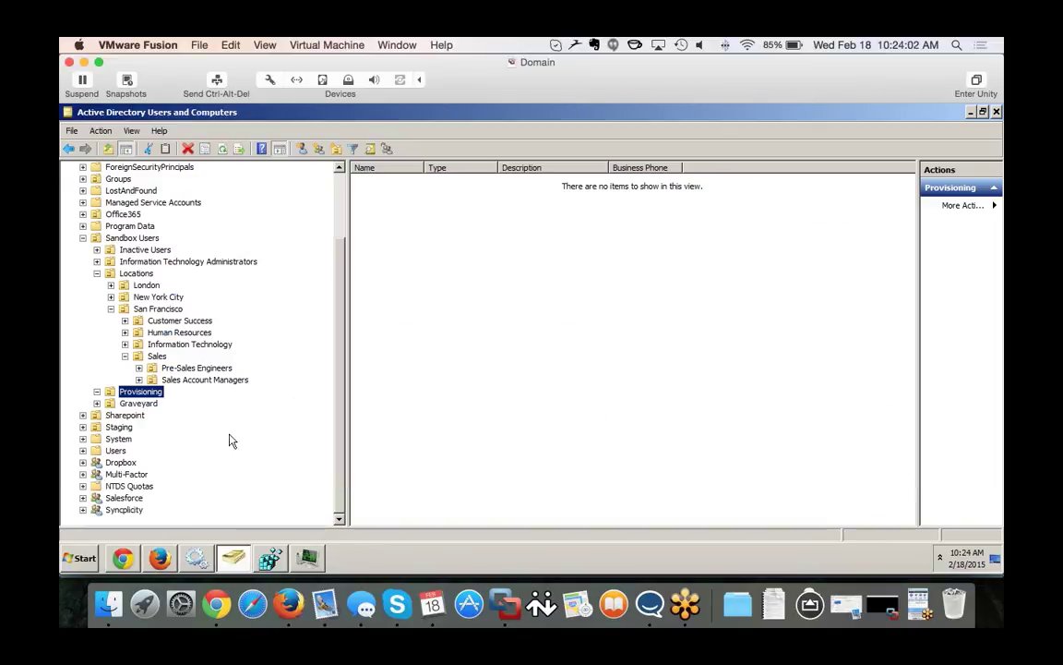
{"action": "left_click", "coordinate": [231, 558]}
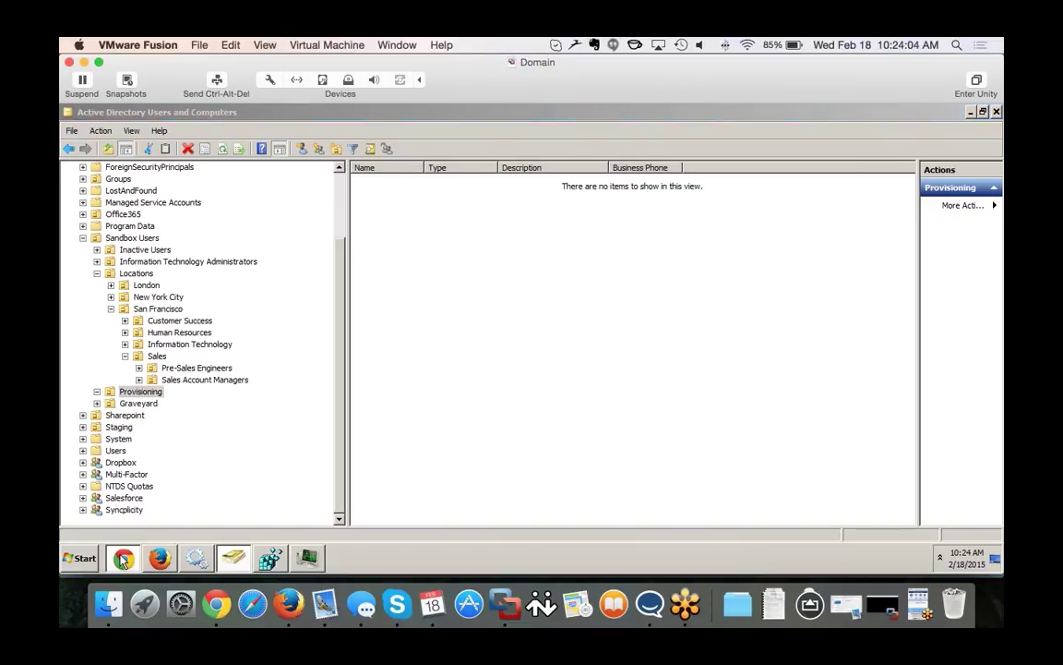
{"action": "left_click", "coordinate": [278, 115]}
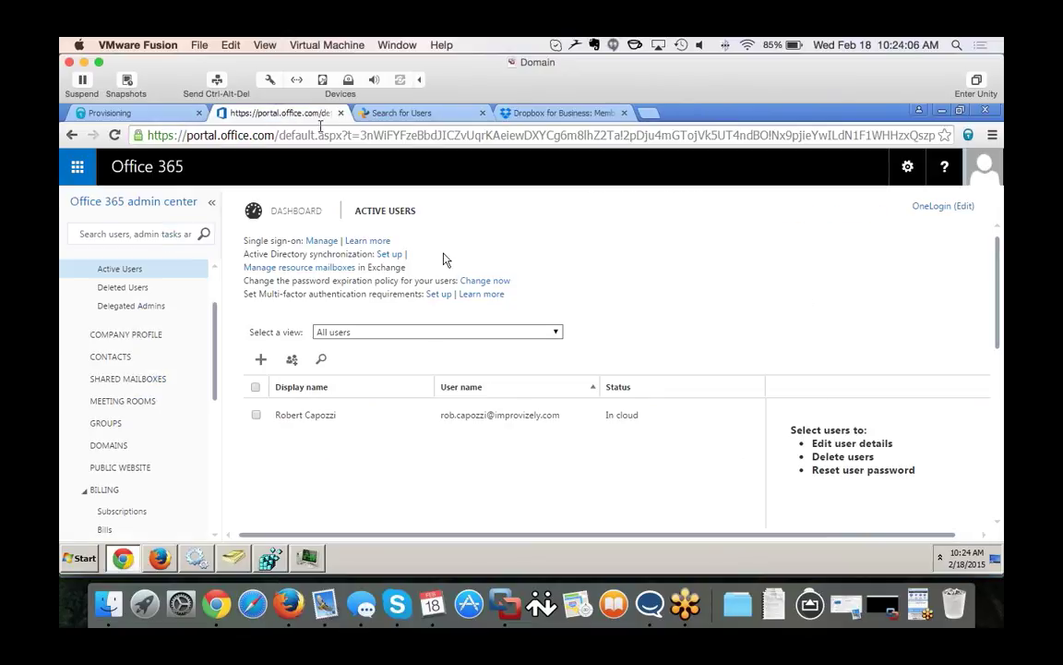
{"action": "left_click", "coordinate": [116, 135]}
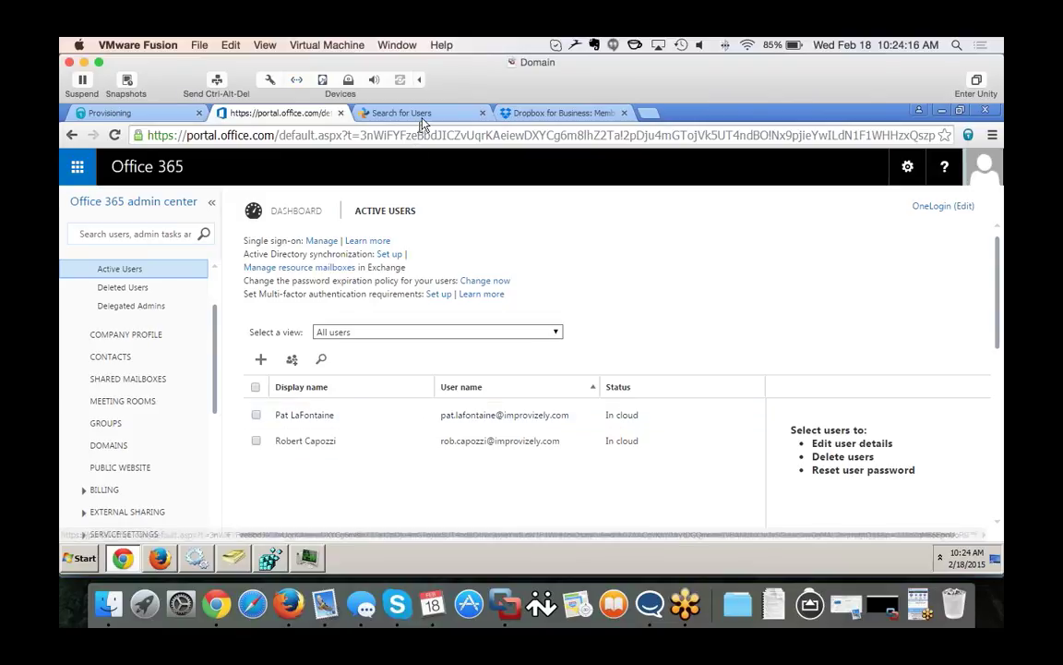
Reload Syncplicity's Manage Users list, now 5 users, then show OneLogin's Provisioning task list.
{"action": "left_click", "coordinate": [388, 113]}
{"action": "scroll", "coordinate": [213, 397], "scroll_direction": "down", "scroll_amount": 3}
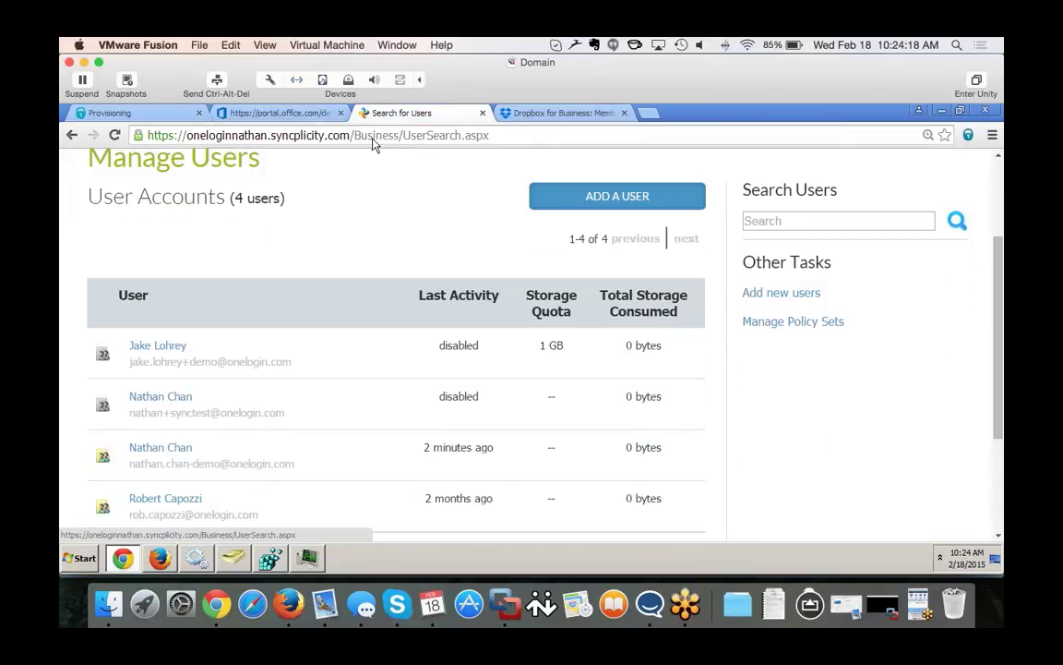
{"action": "left_click", "coordinate": [115, 135]}
{"action": "scroll", "coordinate": [369, 399], "scroll_direction": "down", "scroll_amount": 3}
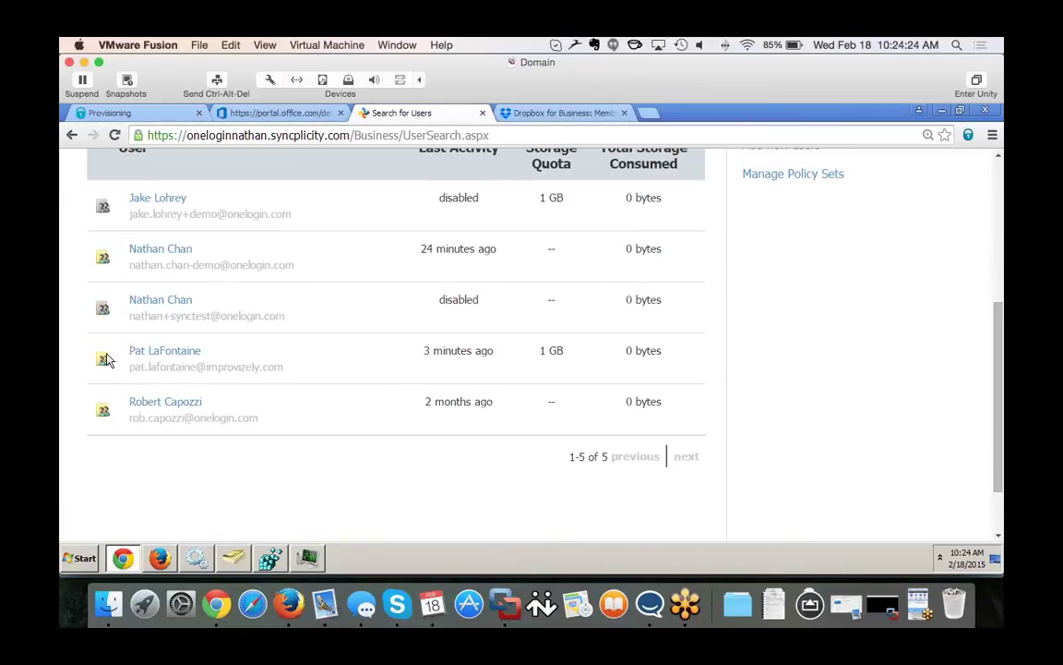
{"action": "scroll", "coordinate": [470, 386], "scroll_direction": "up", "scroll_amount": 5}
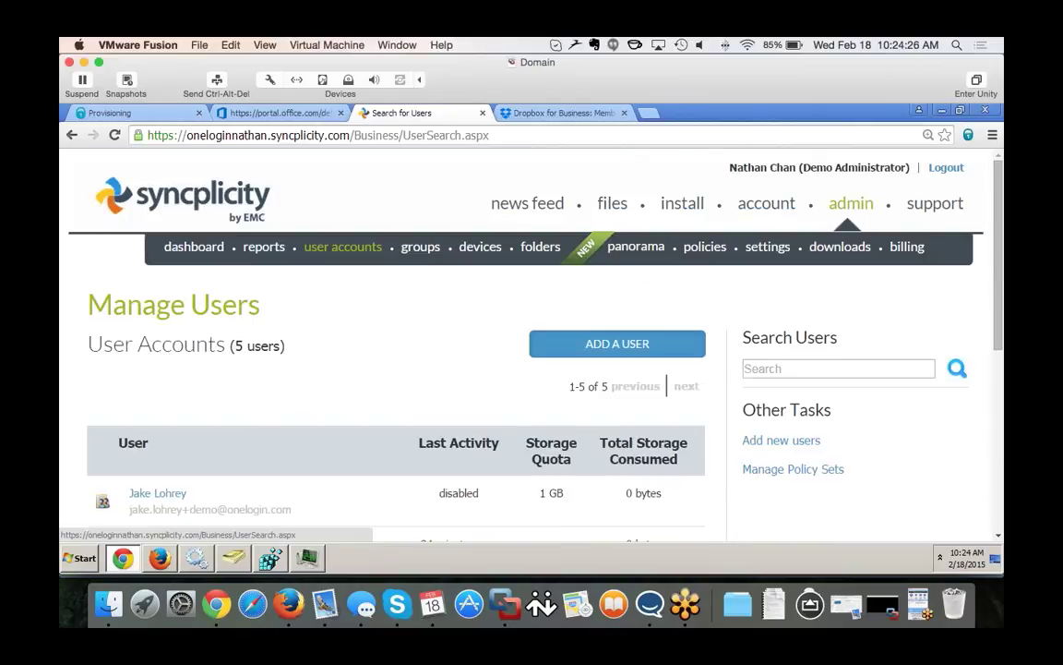
{"action": "left_click", "coordinate": [105, 115]}
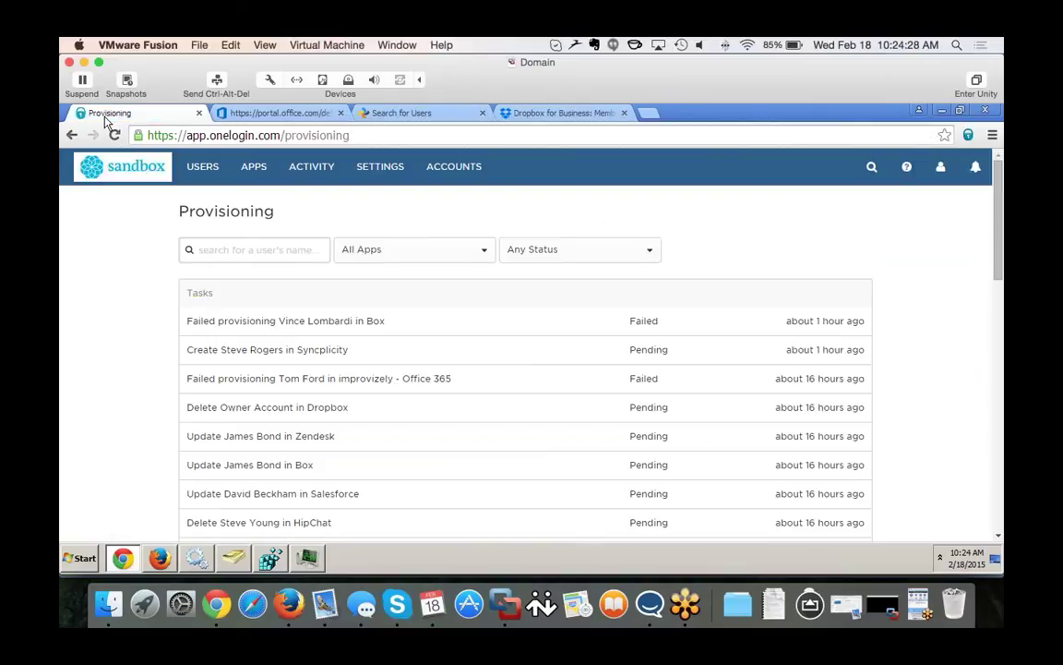